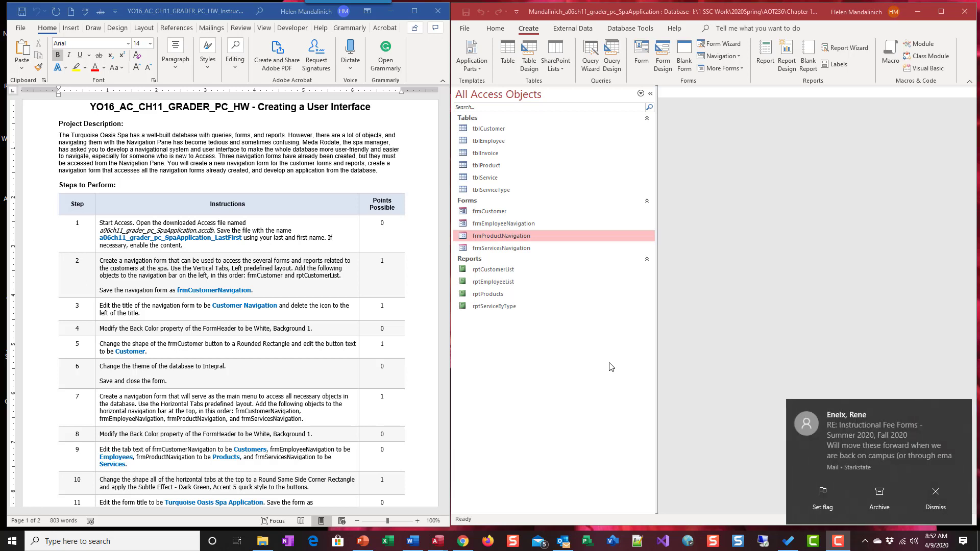
Step: Dismiss the mail notification and show the spa database beside the Word assignment instructions
{"action": "left_click", "coordinate": [961, 409]}
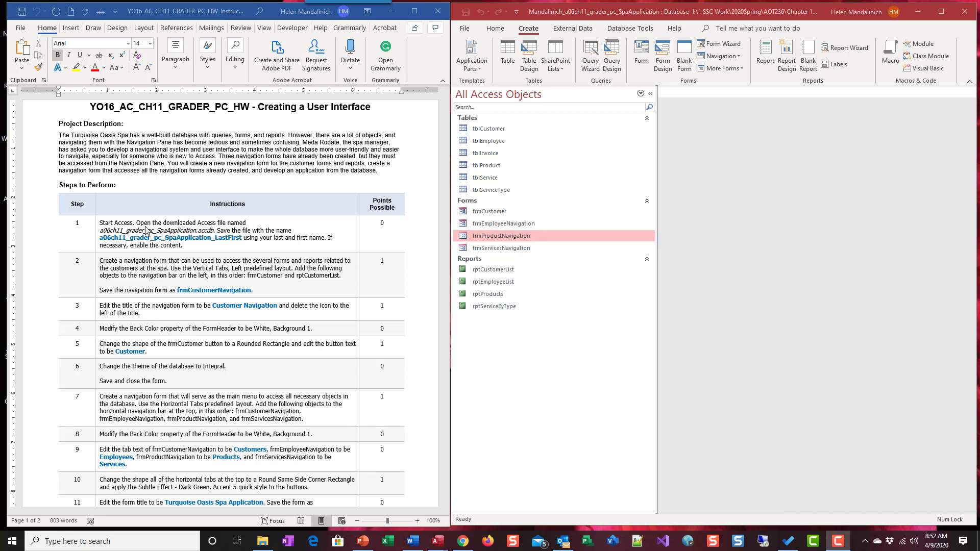
{"action": "left_click", "coordinate": [160, 240]}
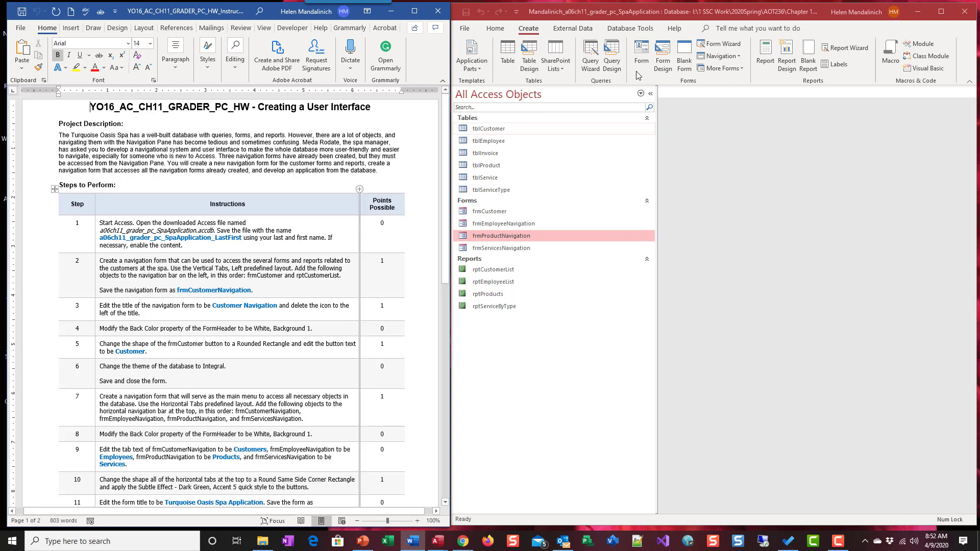
{"action": "left_click", "coordinate": [786, 16]}
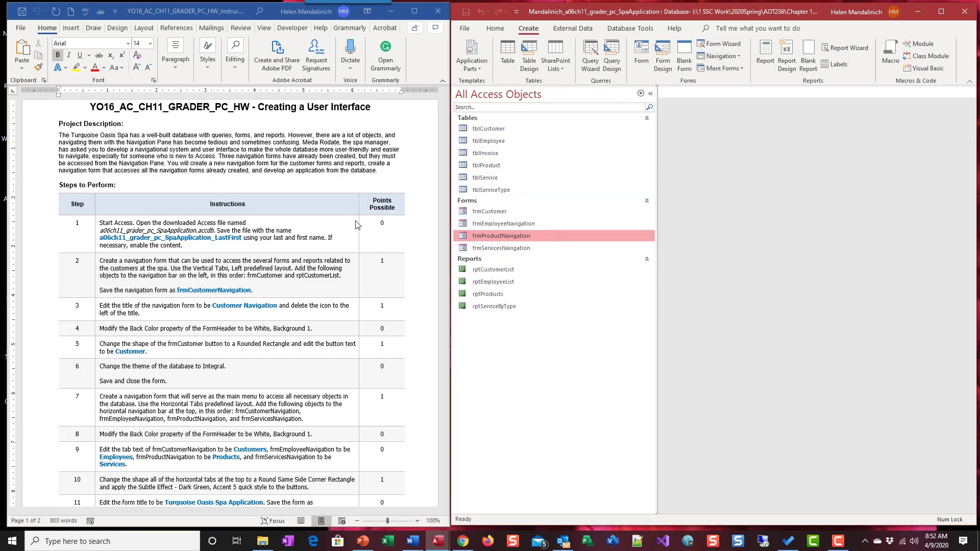
Step: Strike through the step 1 instruction text in Word
{"action": "left_click", "coordinate": [195, 246]}
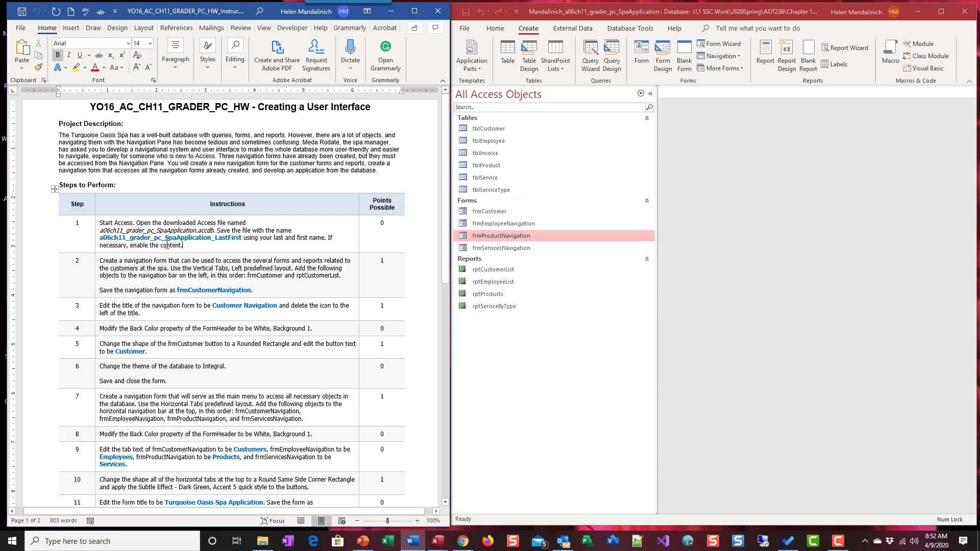
{"action": "left_click_drag", "start_coordinate": [167, 245], "coordinate": [100, 222]}
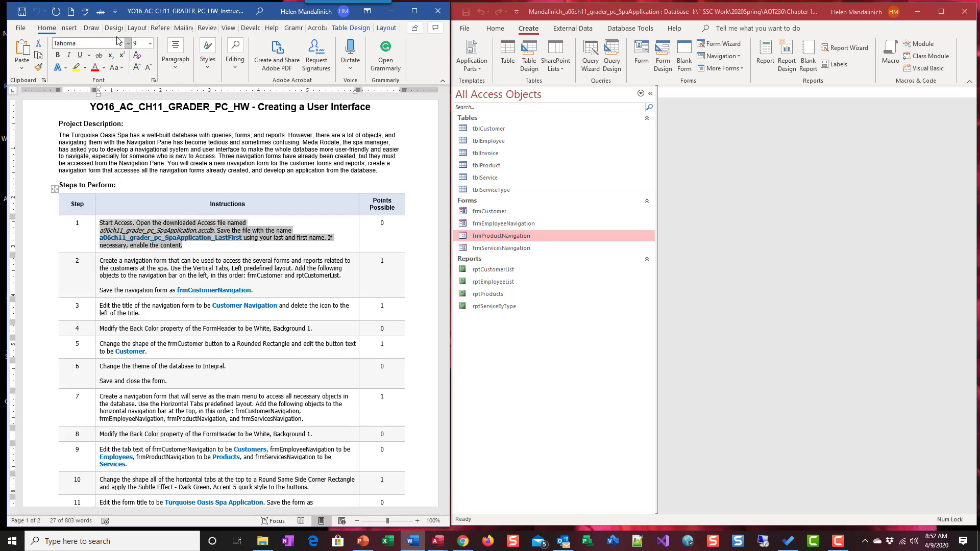
{"action": "left_click", "coordinate": [100, 11]}
Step: Dismiss the mail notification and narrow Access's database object list
{"action": "scroll", "coordinate": [167, 334], "scroll_direction": "down", "scroll_amount": 2}
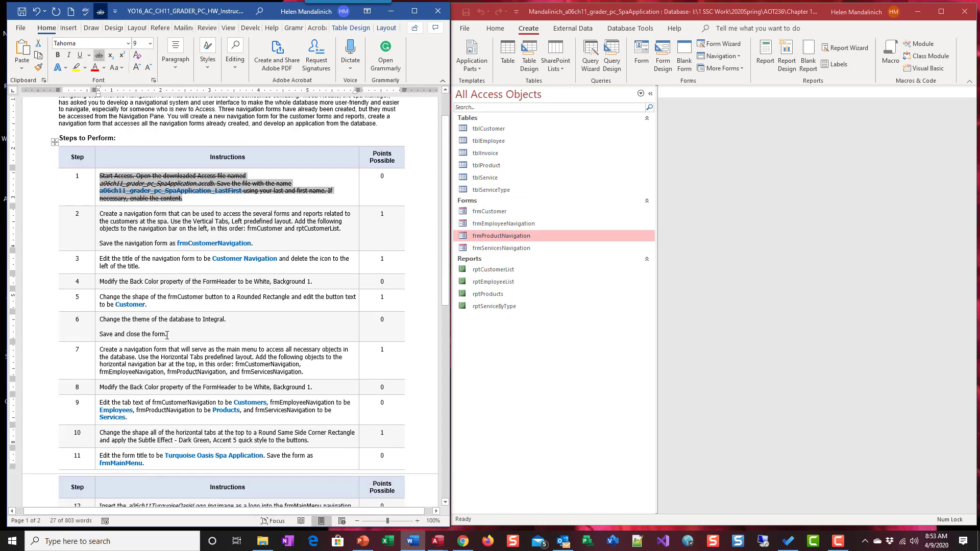
{"action": "scroll", "coordinate": [167, 335], "scroll_direction": "down", "scroll_amount": 3}
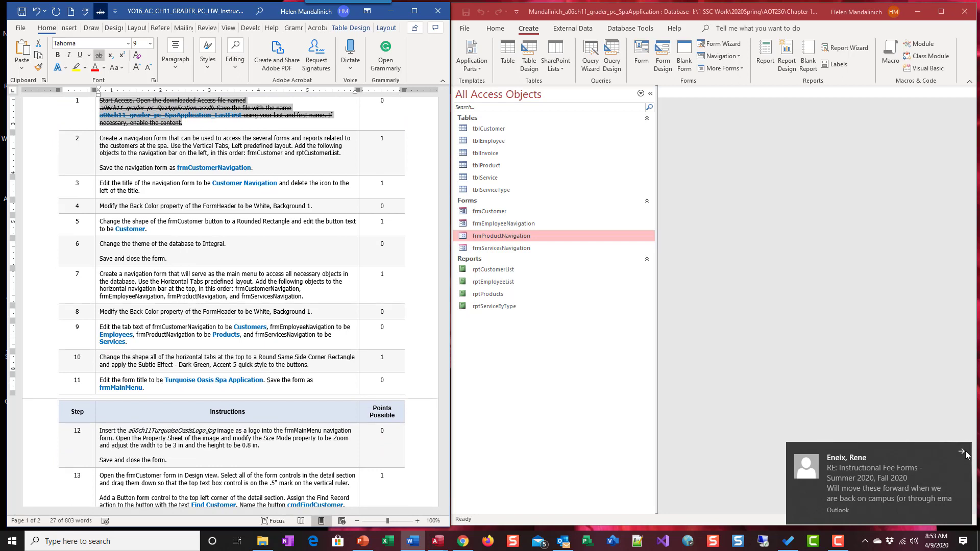
{"action": "left_click", "coordinate": [961, 452]}
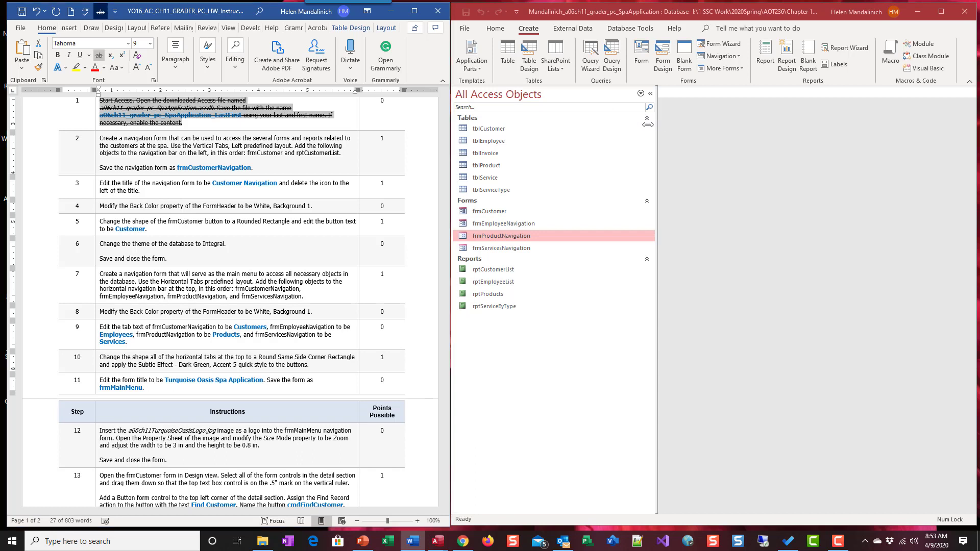
{"action": "left_click_drag", "start_coordinate": [656, 125], "coordinate": [570, 125]}
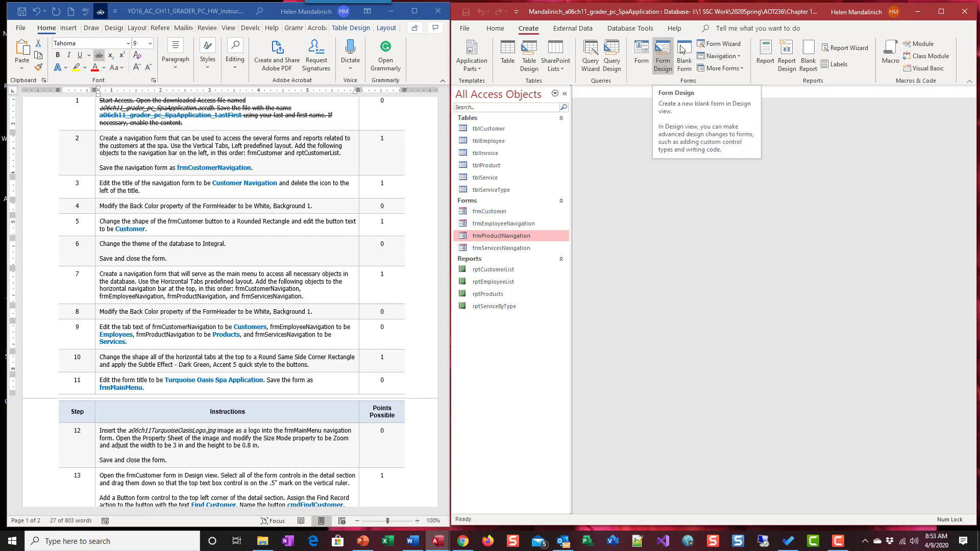
Step: Create a Vertical Tabs, Left navigation form and collapse the Navigation Pane
{"action": "left_click", "coordinate": [738, 59]}
{"action": "left_click", "coordinate": [739, 59]}
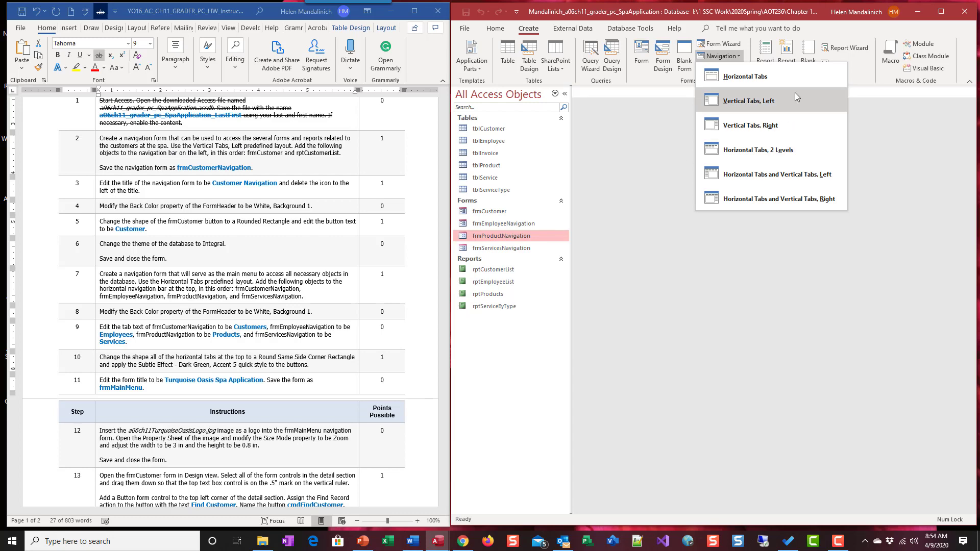
{"action": "left_click", "coordinate": [767, 101]}
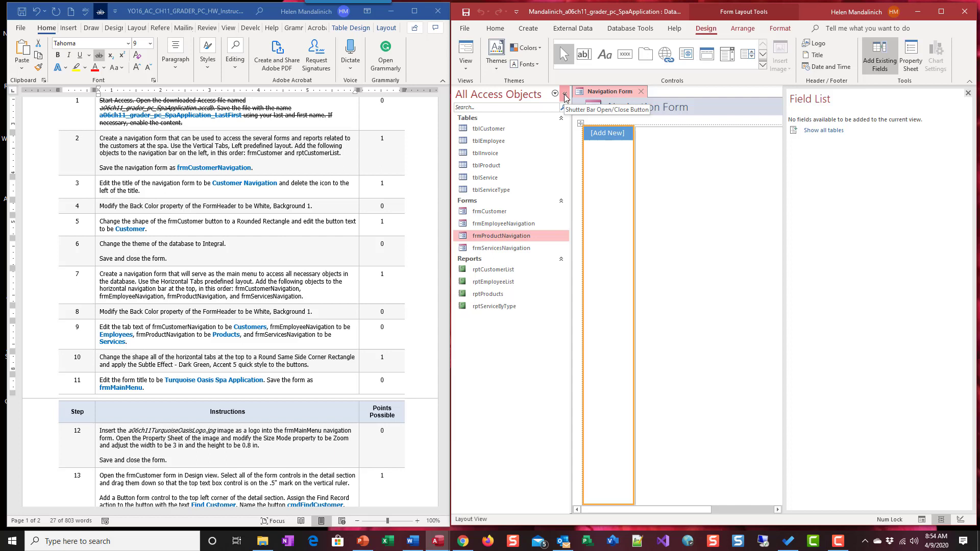
{"action": "left_click", "coordinate": [565, 96]}
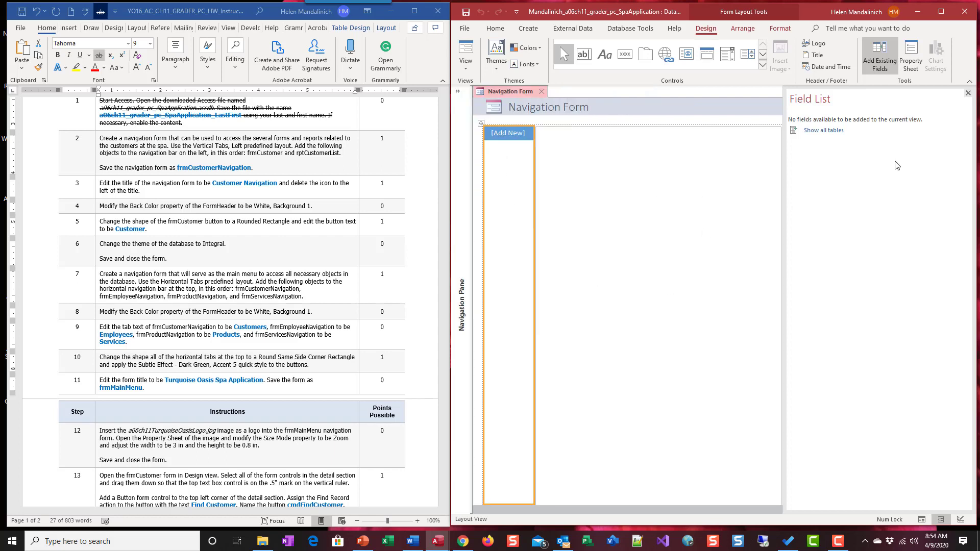
Step: Close the Field List and strike through step 2's first sentence in Word
{"action": "left_click", "coordinate": [967, 93]}
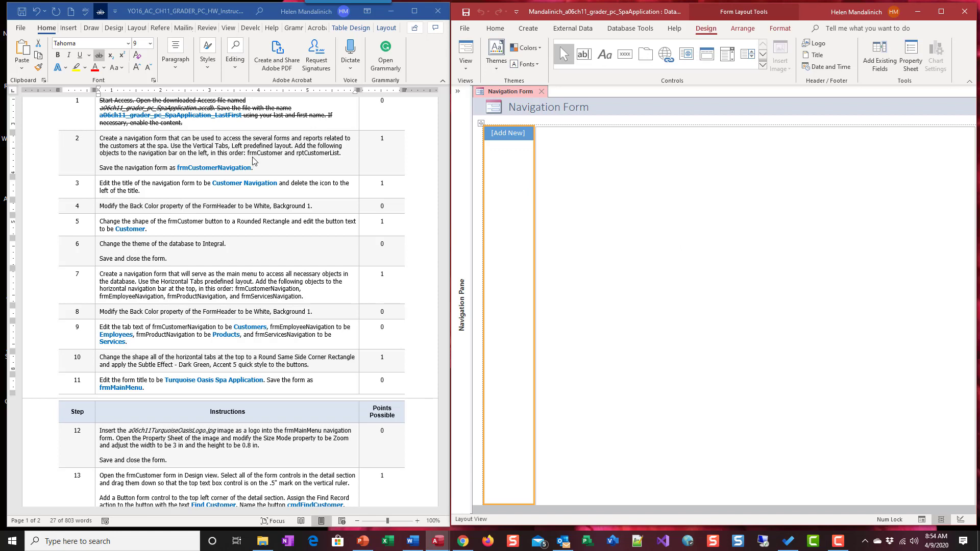
{"action": "left_click_drag", "start_coordinate": [295, 147], "coordinate": [100, 139]}
{"action": "left_click", "coordinate": [101, 11]}
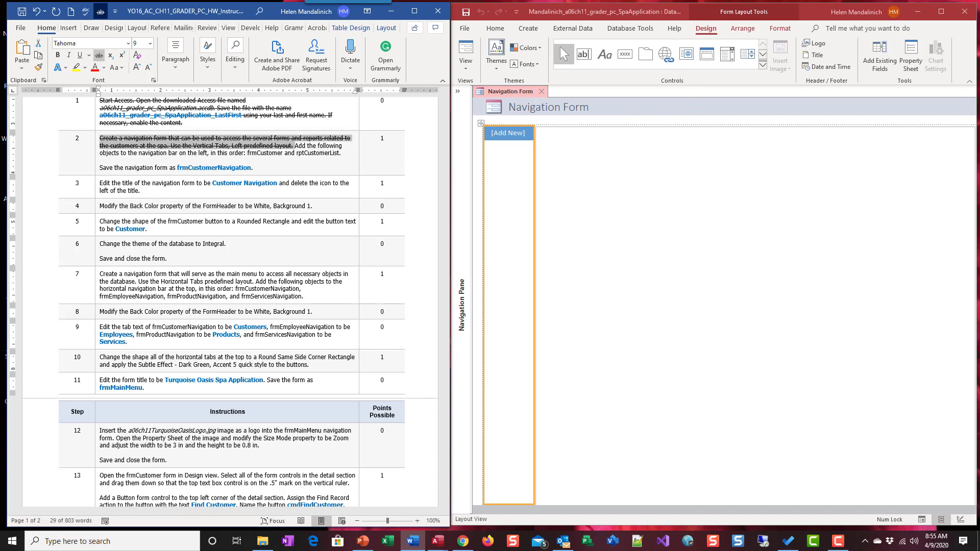
Step: Reopen the Navigation Pane and drag frmCustomer onto the navigation form's tab bar
{"action": "left_click", "coordinate": [884, 246]}
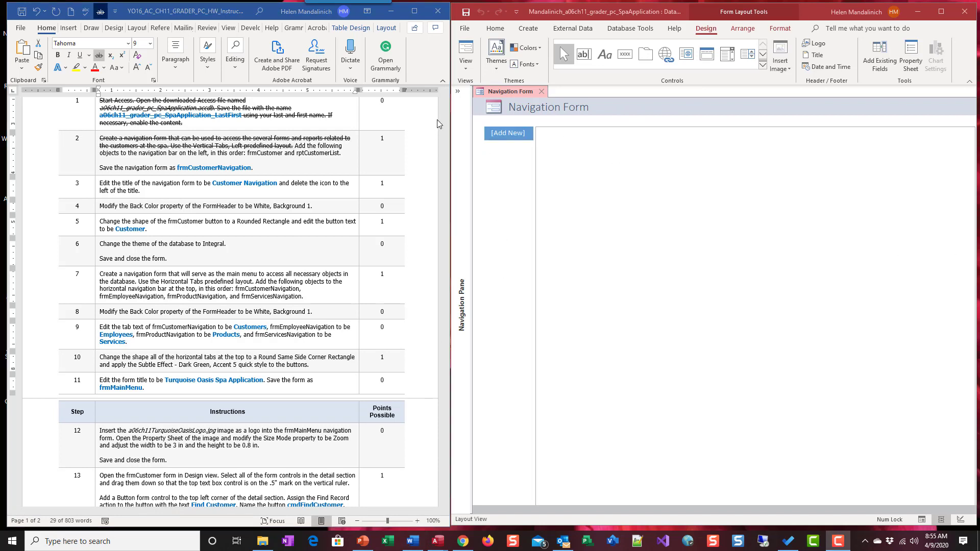
{"action": "left_click", "coordinate": [458, 91]}
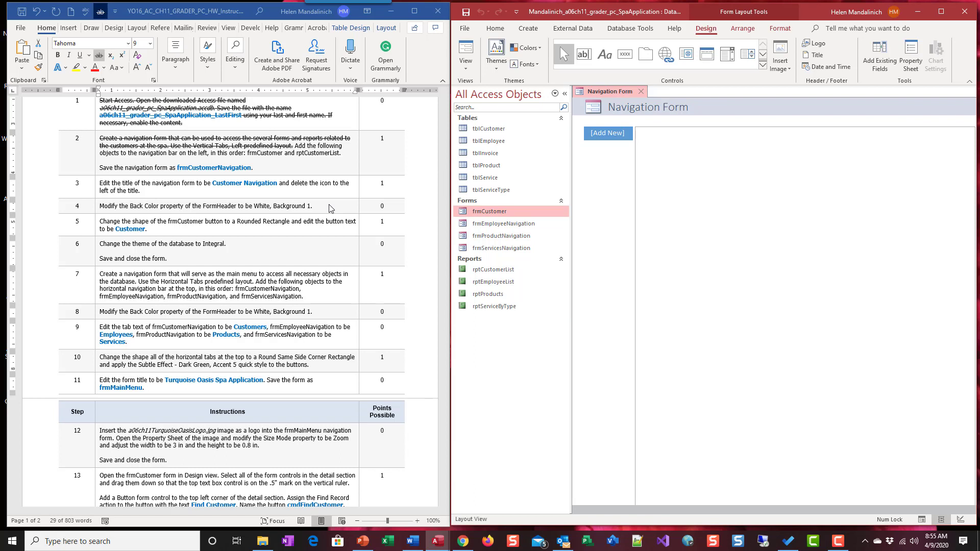
{"action": "left_click", "coordinate": [471, 210]}
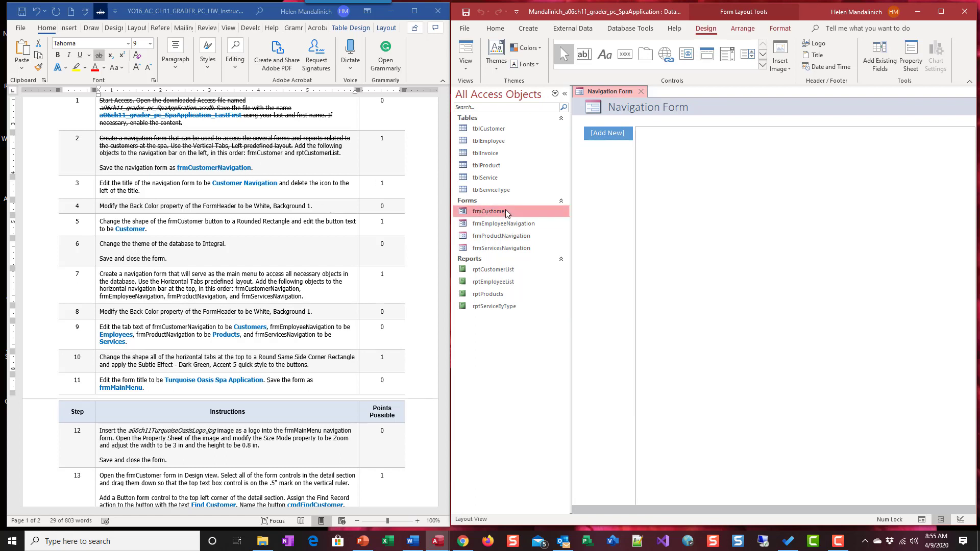
{"action": "left_click_drag", "start_coordinate": [484, 221], "coordinate": [594, 458]}
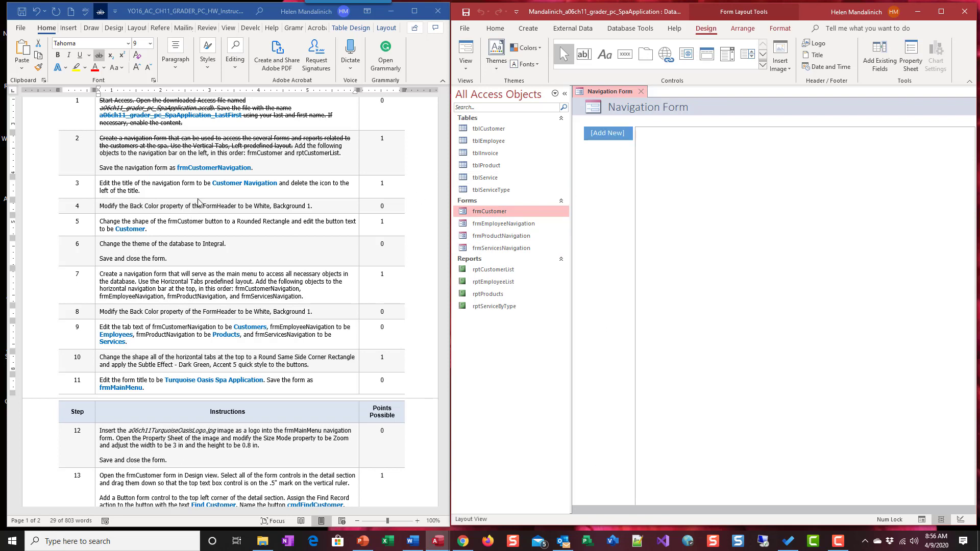
Step: Highlight frmCustomer yellow in step 2 and add it as the first navigation tab
{"action": "left_click", "coordinate": [255, 157]}
{"action": "double_click", "coordinate": [264, 153]}
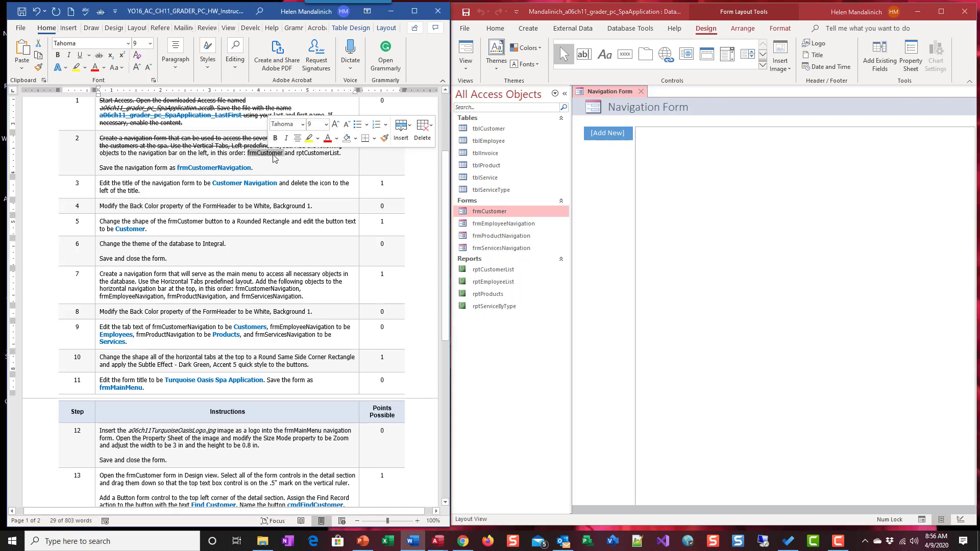
{"action": "left_click", "coordinate": [313, 141]}
{"action": "left_click_drag", "start_coordinate": [489, 212], "coordinate": [607, 137]}
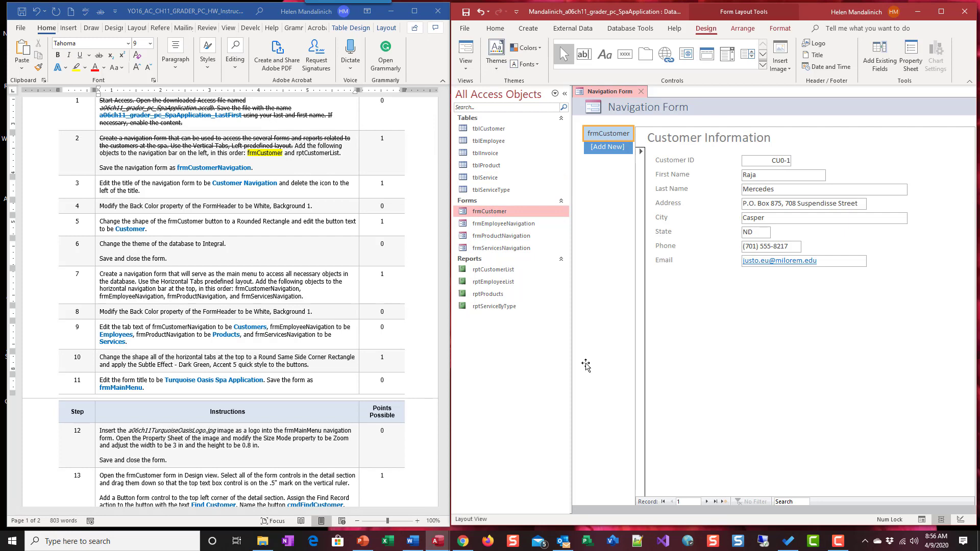
Step: Highlight rptCustomerList yellow in step 2 and add it as the second navigation tab
{"action": "double_click", "coordinate": [309, 153]}
{"action": "left_click", "coordinate": [349, 135]}
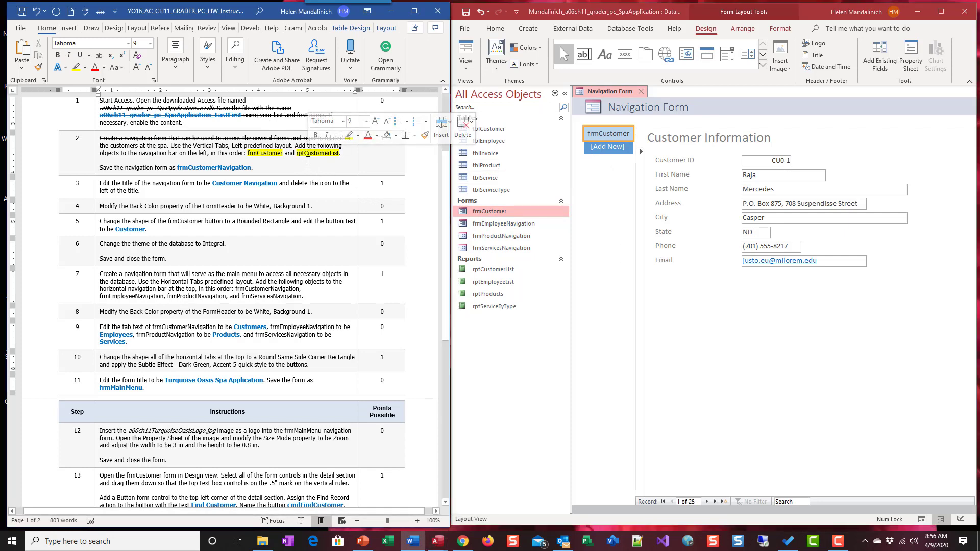
{"action": "left_click_drag", "start_coordinate": [494, 270], "coordinate": [608, 151]}
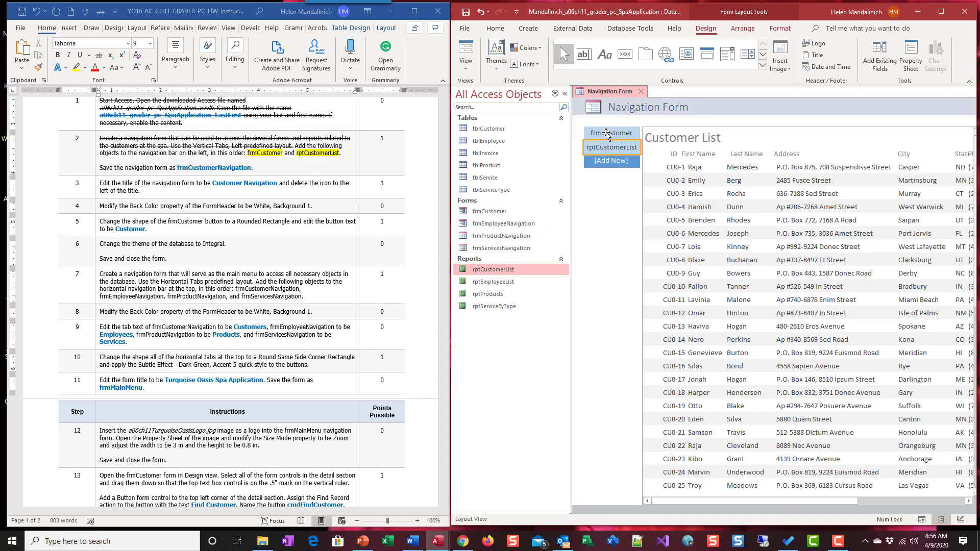
Step: Check that the frmCustomer and rptCustomerList tabs show the customer form and report
{"action": "left_click", "coordinate": [606, 134]}
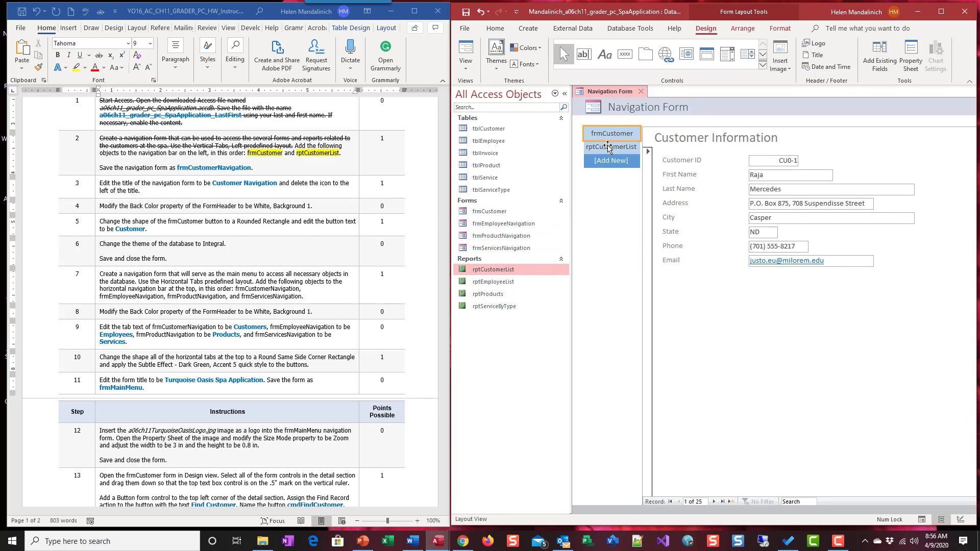
{"action": "left_click", "coordinate": [606, 148]}
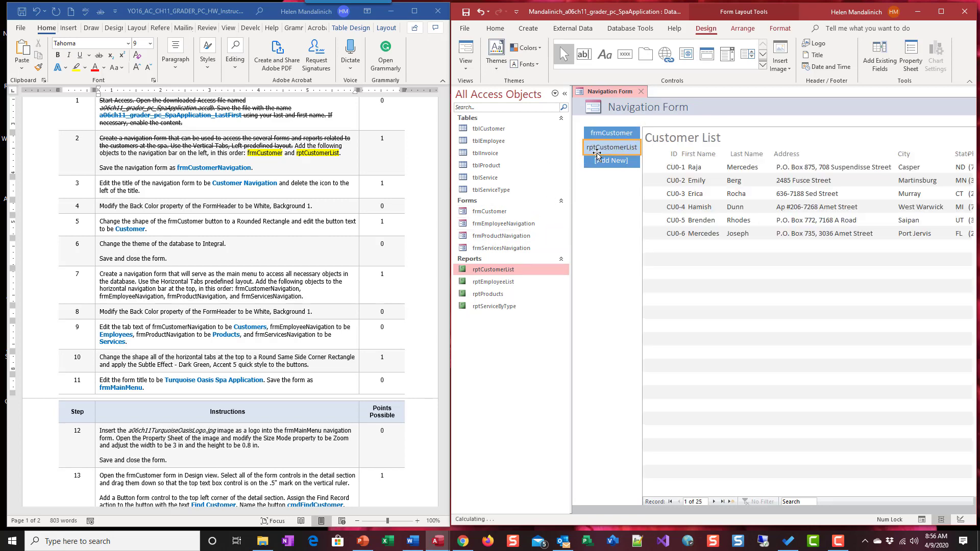
{"action": "left_click", "coordinate": [607, 134]}
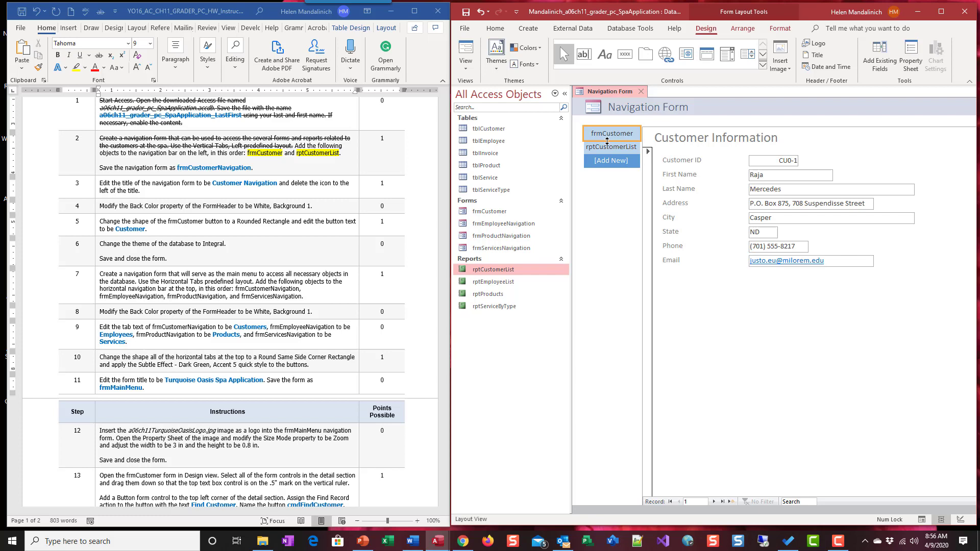
{"action": "left_click", "coordinate": [608, 146]}
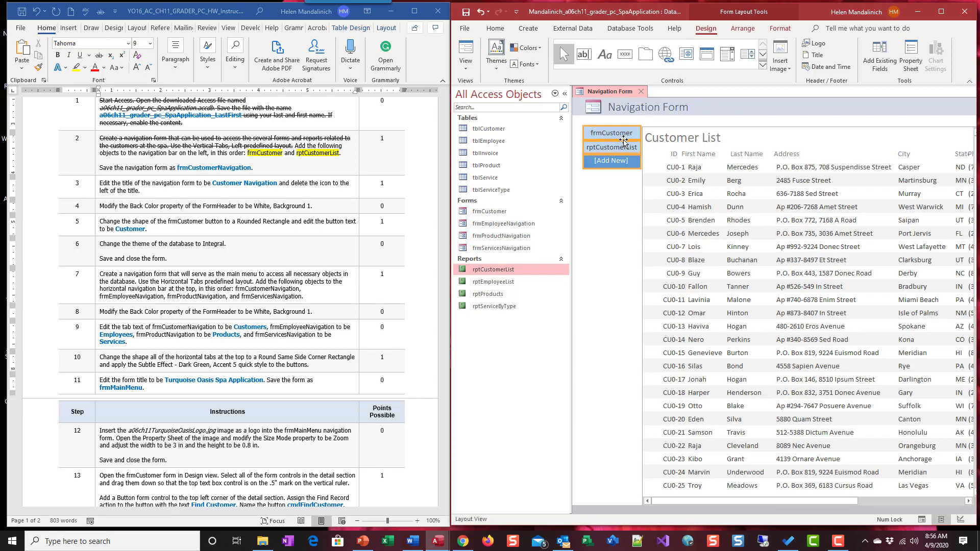
{"action": "left_click", "coordinate": [282, 166]}
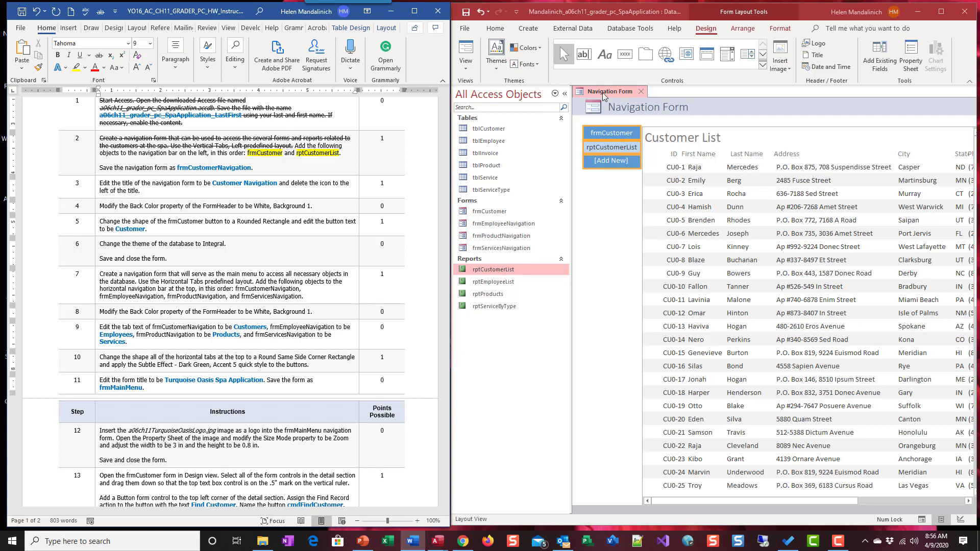
{"action": "left_click", "coordinate": [466, 13]}
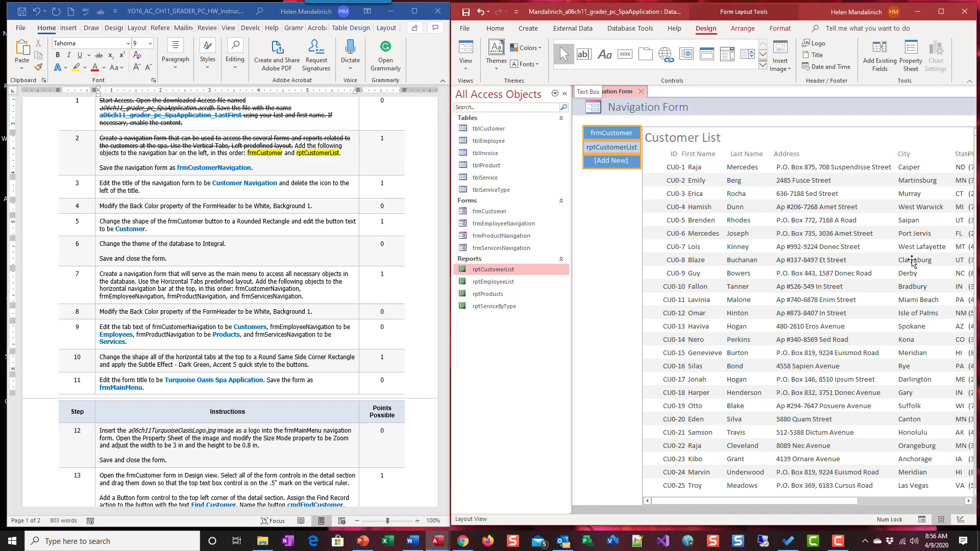
Step: Save the new navigation form under the name frmCustomerNavigation
{"action": "left_click", "coordinate": [466, 13]}
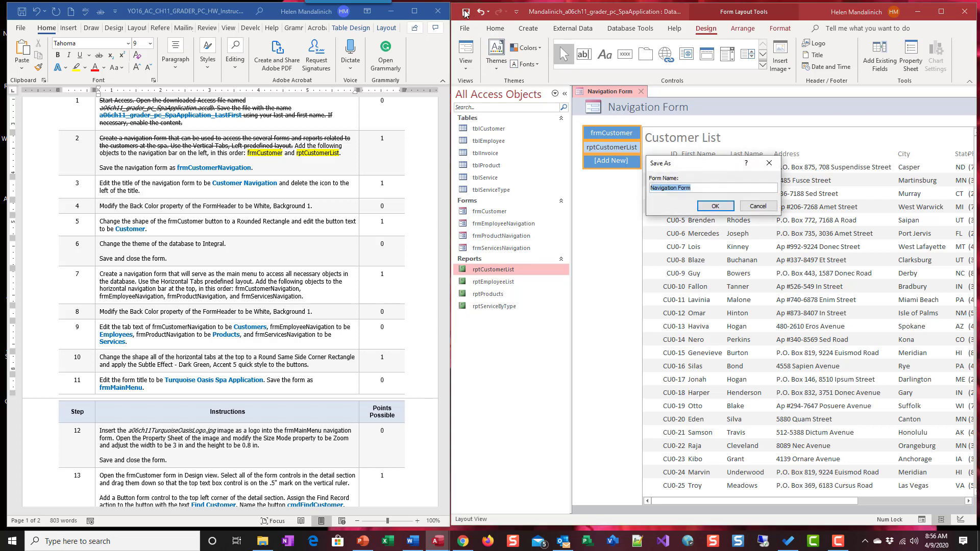
{"action": "type", "text": "frmCustomerNavigation"}
{"action": "left_click", "coordinate": [719, 206]}
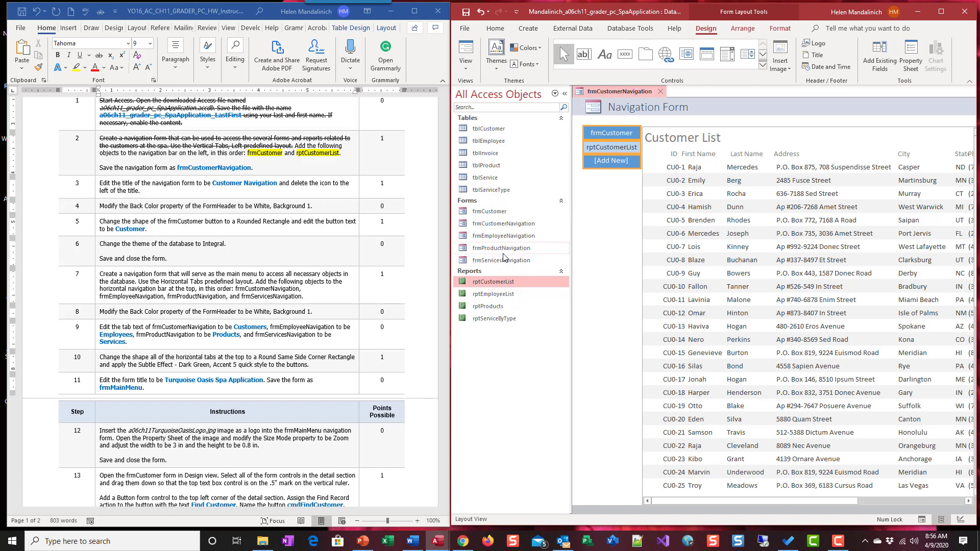
Step: Open and close frmEmployeeNavigation, frmCustomerNavigation, frmServicesNavigation and frmProductNavigation to check each
{"action": "left_click", "coordinate": [662, 92]}
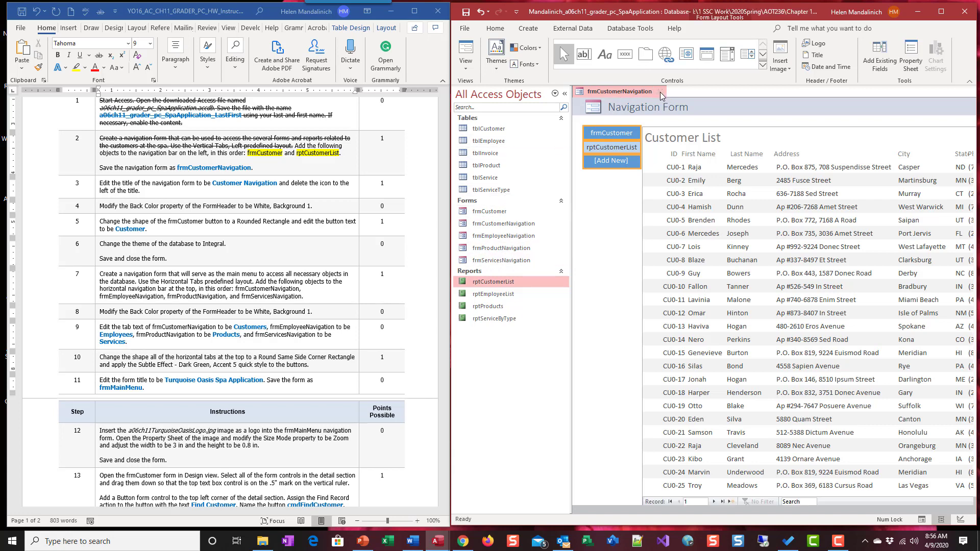
{"action": "left_click", "coordinate": [519, 236]}
{"action": "double_click", "coordinate": [519, 235]}
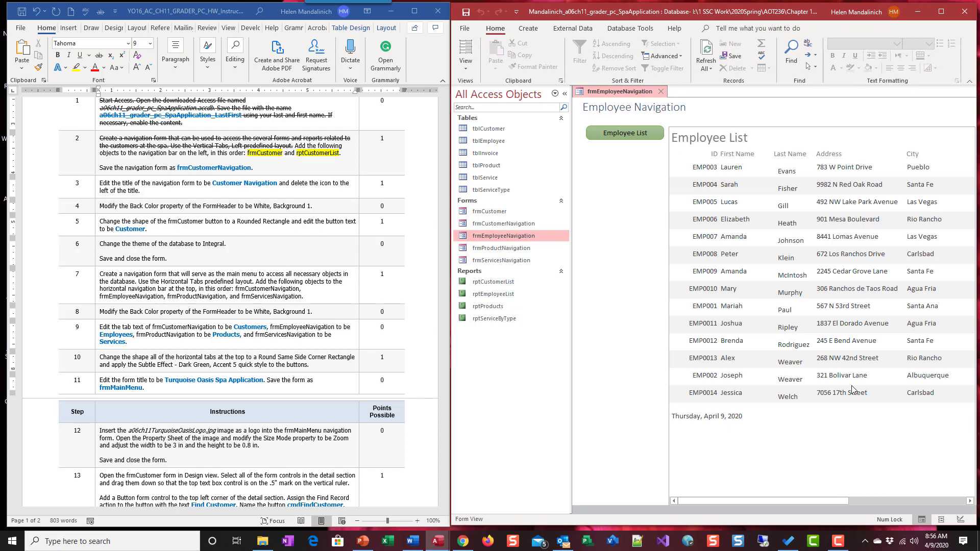
{"action": "left_click", "coordinate": [661, 91]}
{"action": "left_click", "coordinate": [506, 225]}
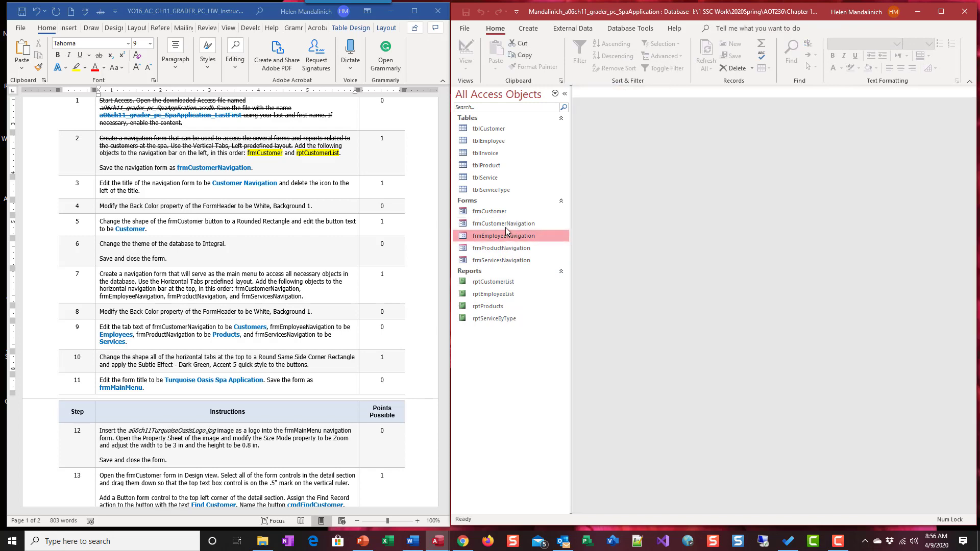
{"action": "double_click", "coordinate": [513, 223]}
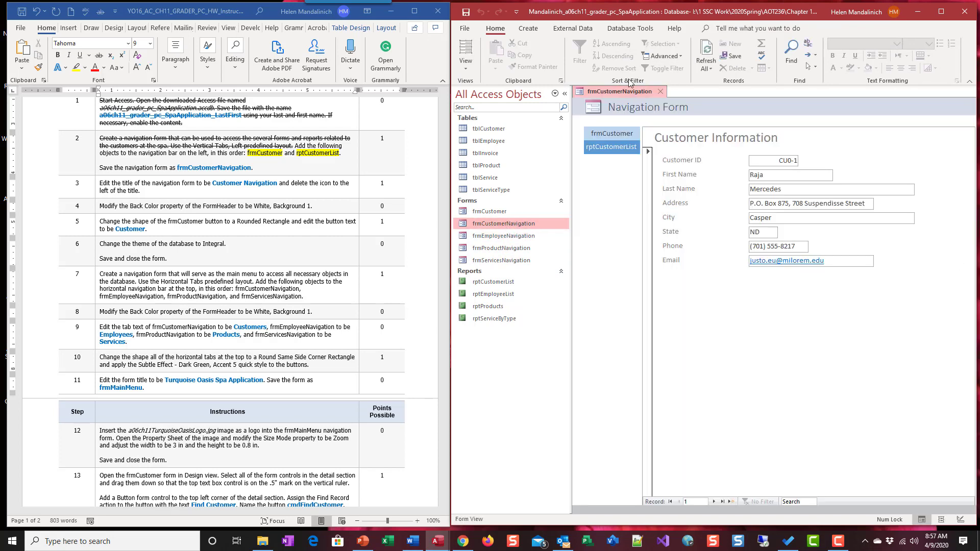
{"action": "left_click", "coordinate": [660, 91]}
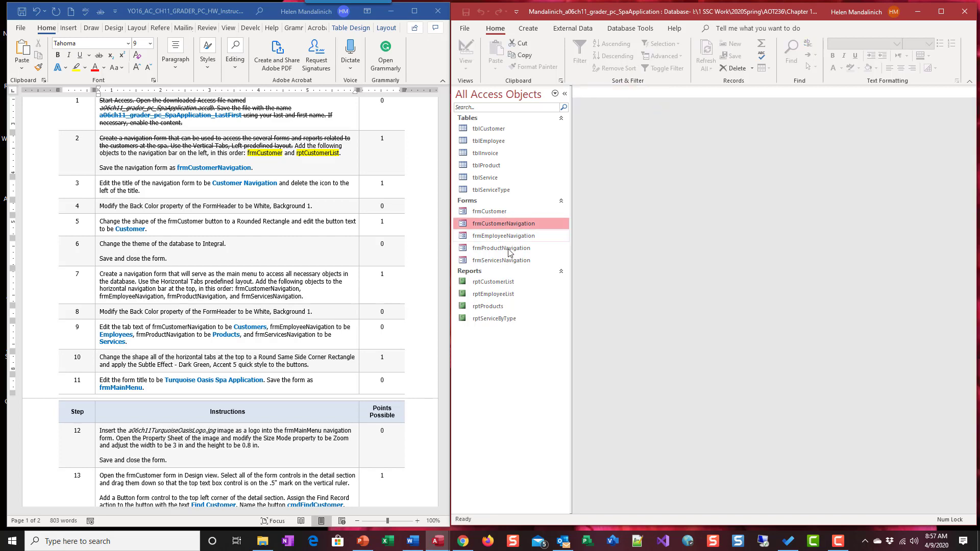
{"action": "double_click", "coordinate": [509, 259]}
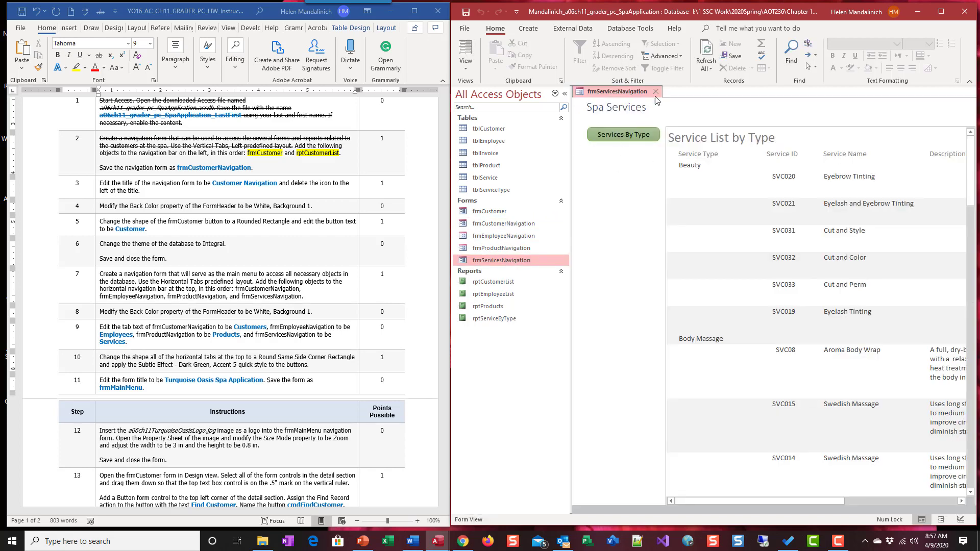
{"action": "left_click", "coordinate": [655, 92]}
{"action": "double_click", "coordinate": [517, 250]}
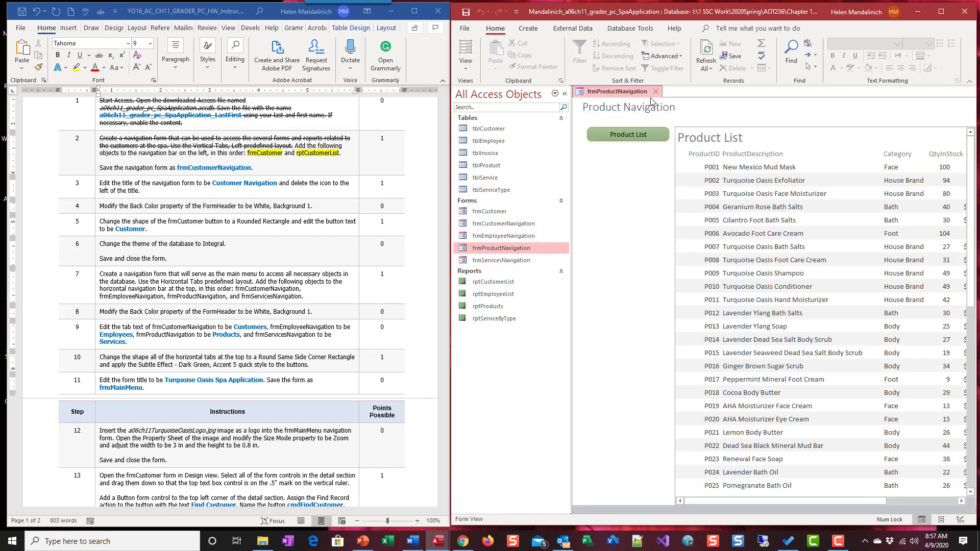
{"action": "left_click", "coordinate": [657, 91]}
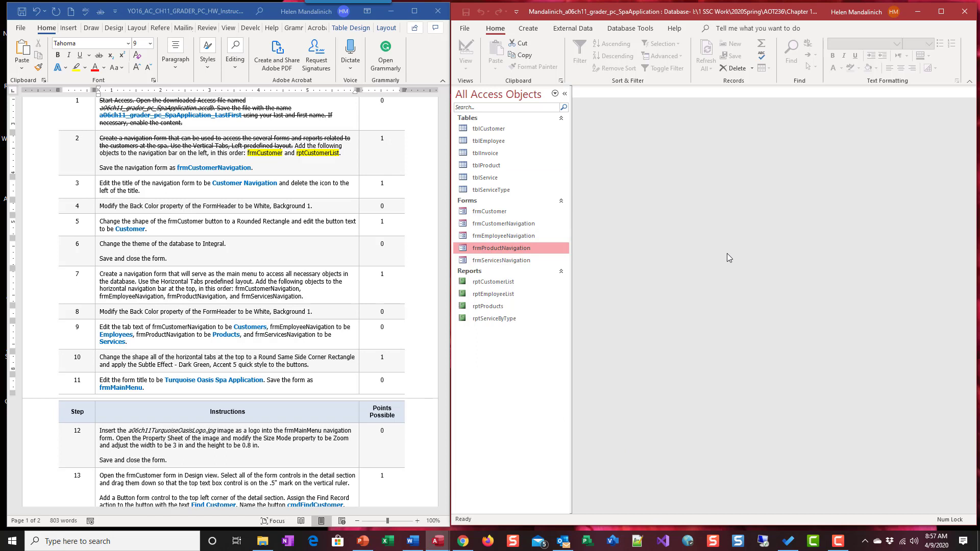
Step: Strike through the rest of step 2, including the frmCustomerNavigation save line
{"action": "left_click_drag", "start_coordinate": [255, 168], "coordinate": [295, 146]}
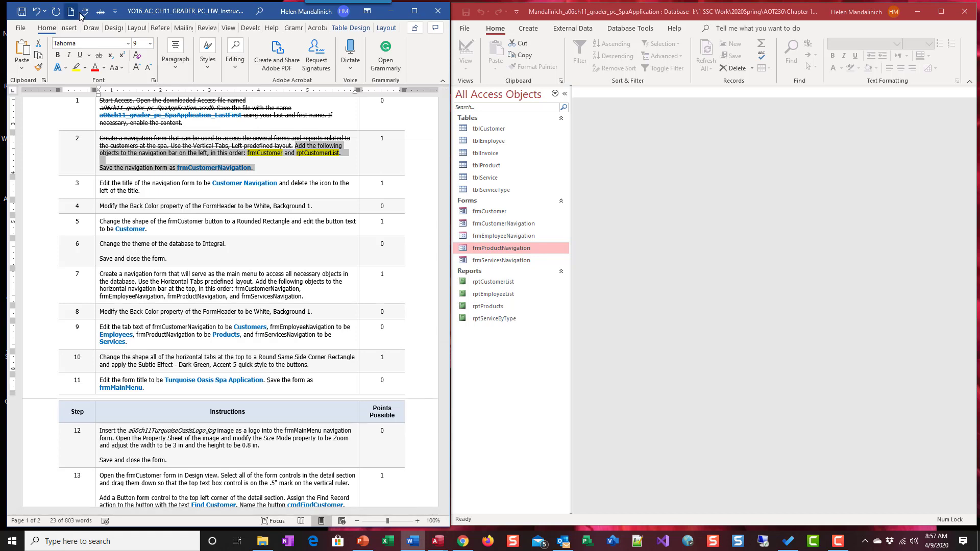
{"action": "left_click", "coordinate": [100, 11]}
{"action": "scroll", "coordinate": [189, 270], "scroll_direction": "down", "scroll_amount": 1}
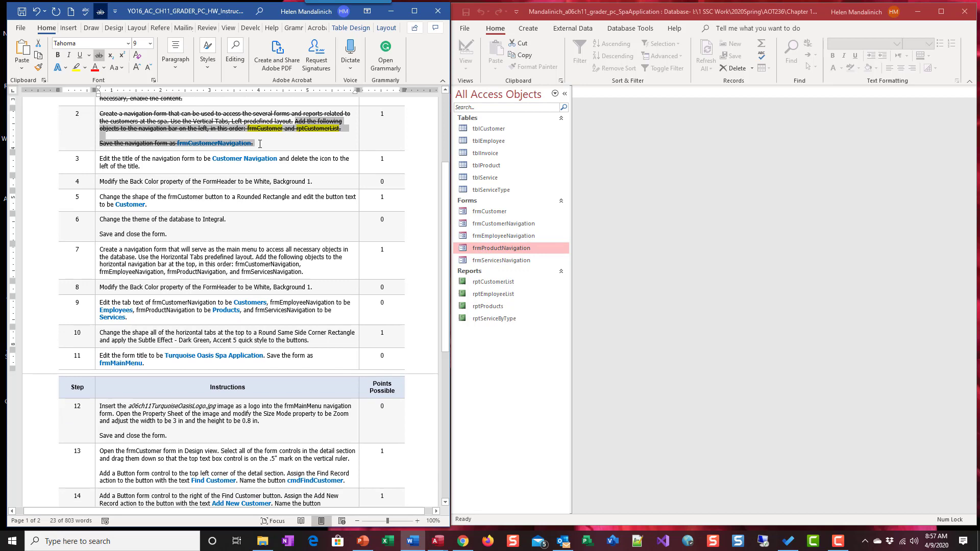
Step: Open frmCustomerNavigation in Design View with the Navigation Pane collapsed
{"action": "right_click", "coordinate": [500, 225]}
{"action": "left_click", "coordinate": [542, 256]}
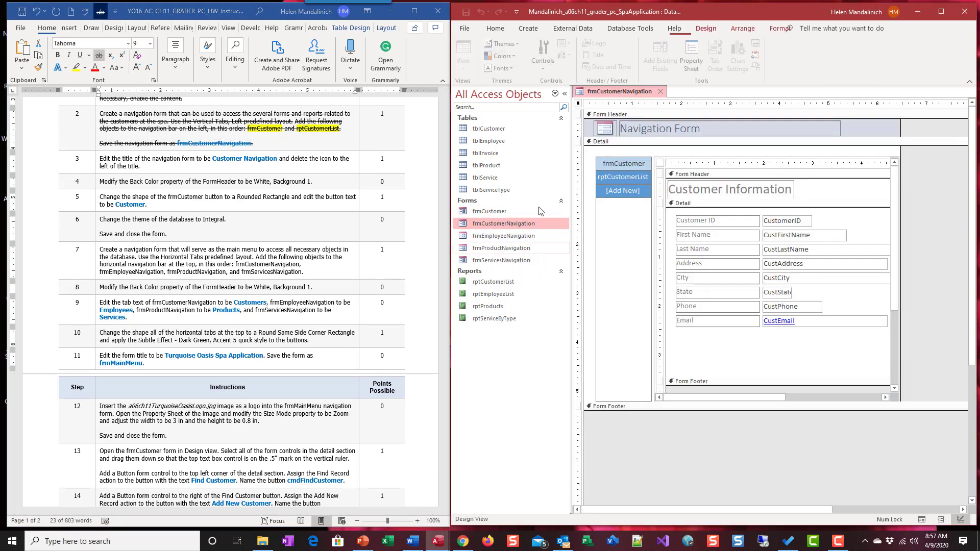
{"action": "left_click", "coordinate": [564, 93]}
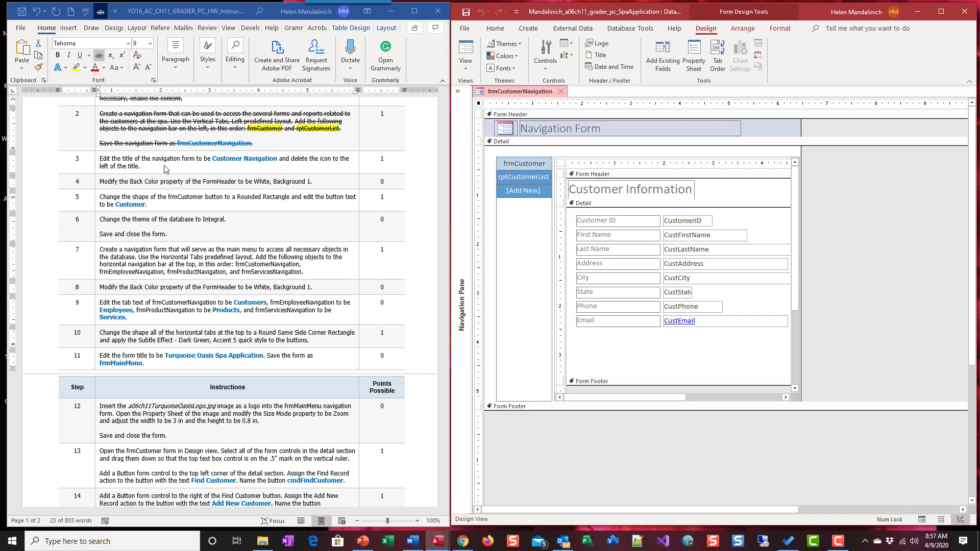
{"action": "left_click", "coordinate": [509, 165]}
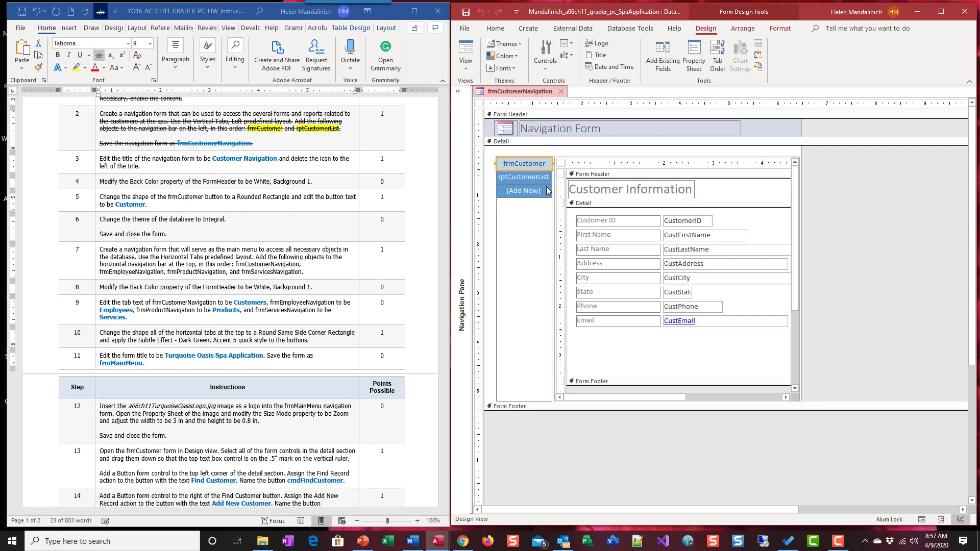
Step: Change the header title to 'Customer Navigation' and delete the icon beside it
{"action": "left_click", "coordinate": [565, 132]}
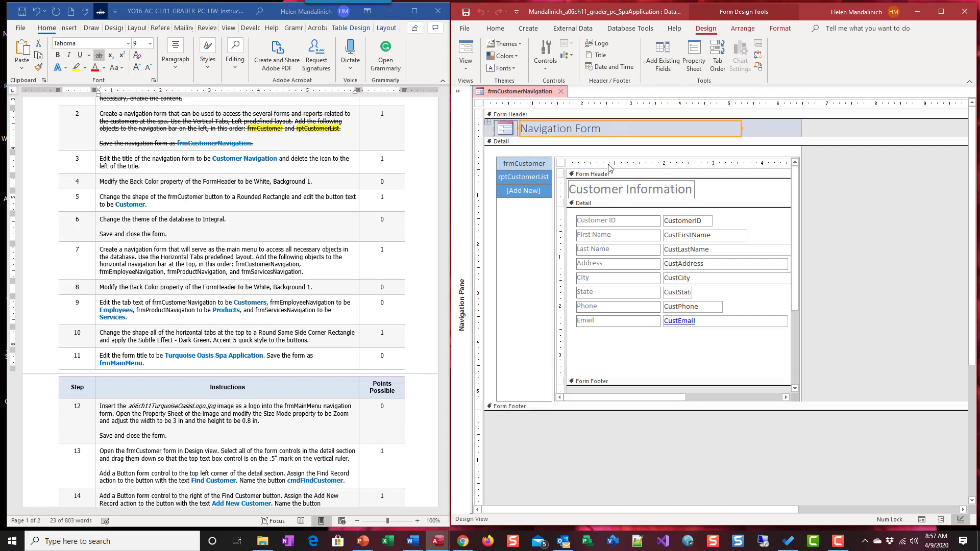
{"action": "left_click", "coordinate": [521, 128]}
{"action": "left_click", "coordinate": [584, 145]}
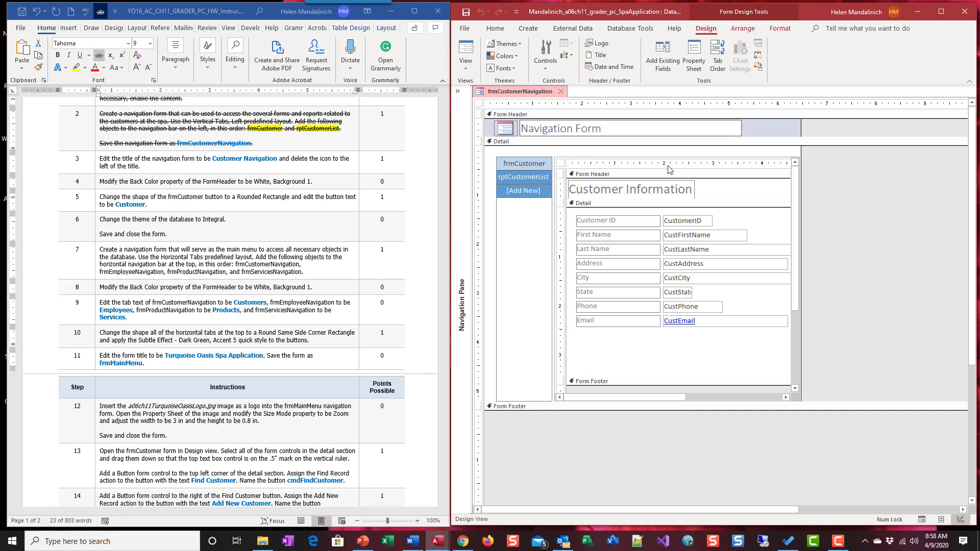
{"action": "type", "text": "Custo"}
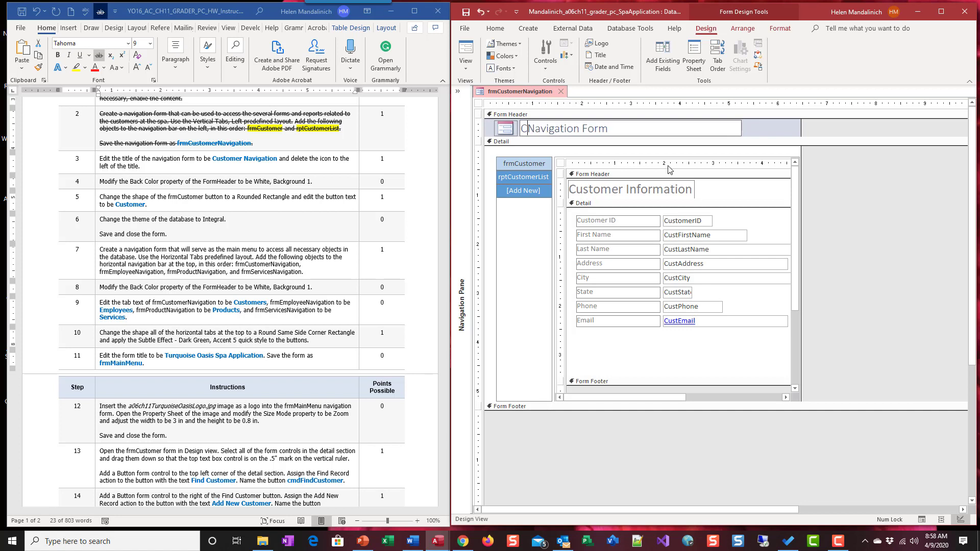
{"action": "type", "text": "mer"}
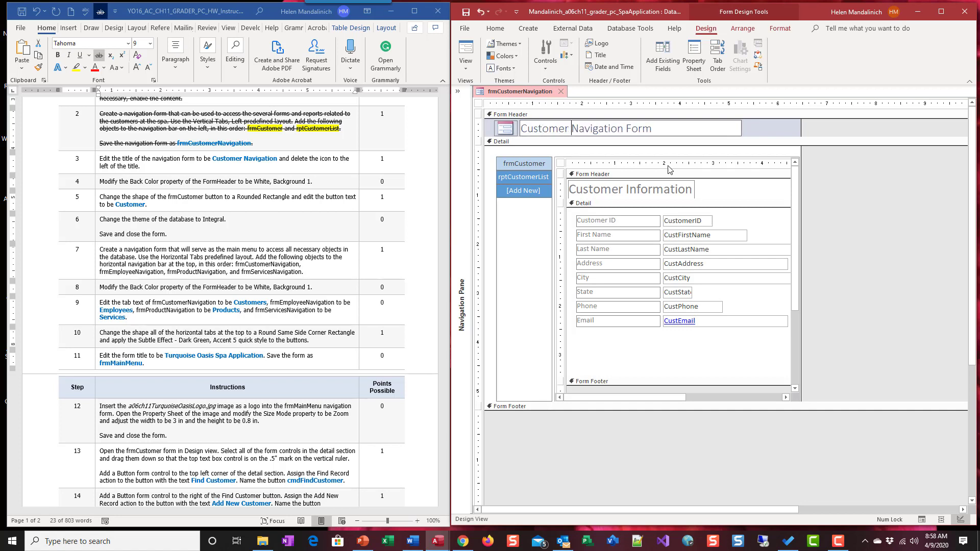
{"action": "double_click", "coordinate": [653, 128]}
{"action": "key", "text": "Delete"}
{"action": "left_click", "coordinate": [510, 129]}
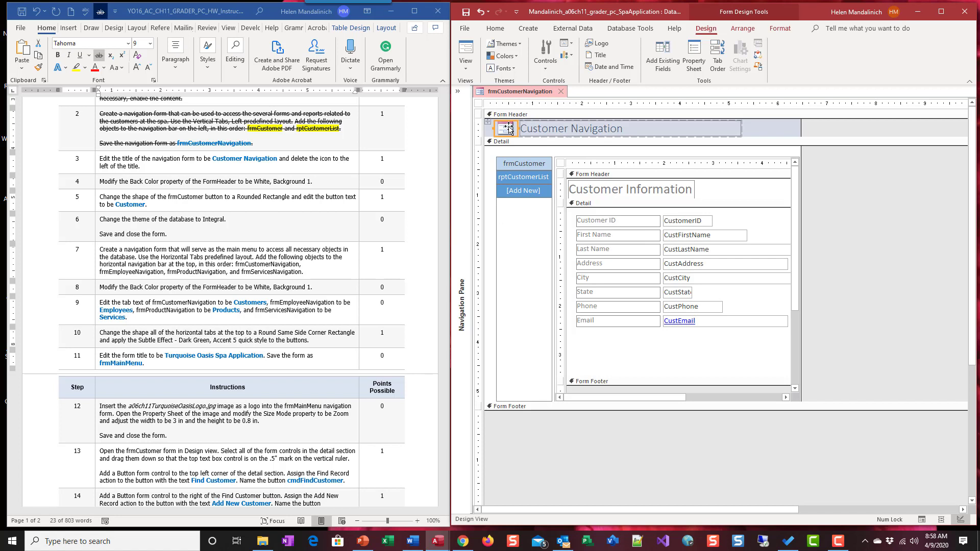
{"action": "key", "text": "Delete"}
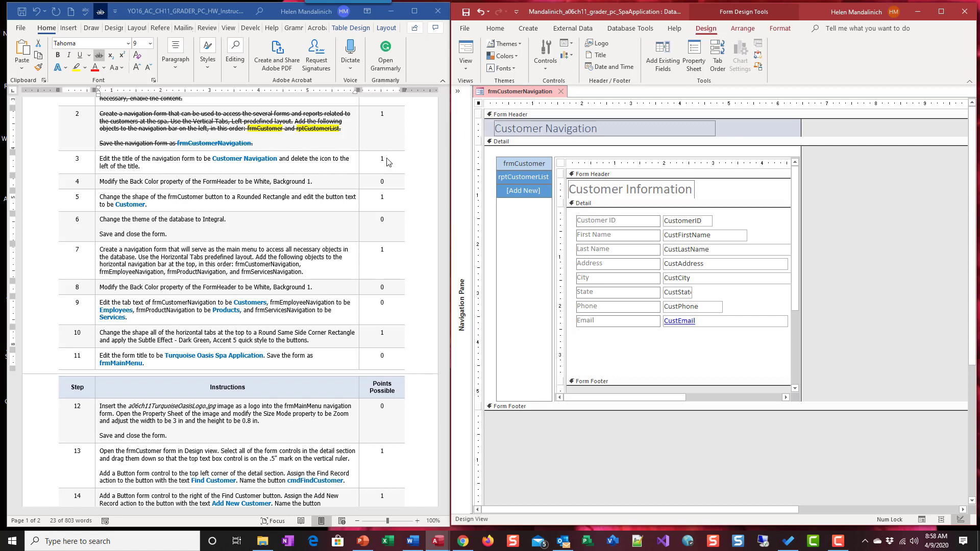
Step: Strike through step 3's instruction text in Word
{"action": "left_click", "coordinate": [147, 168]}
{"action": "left_click_drag", "start_coordinate": [147, 168], "coordinate": [93, 164]}
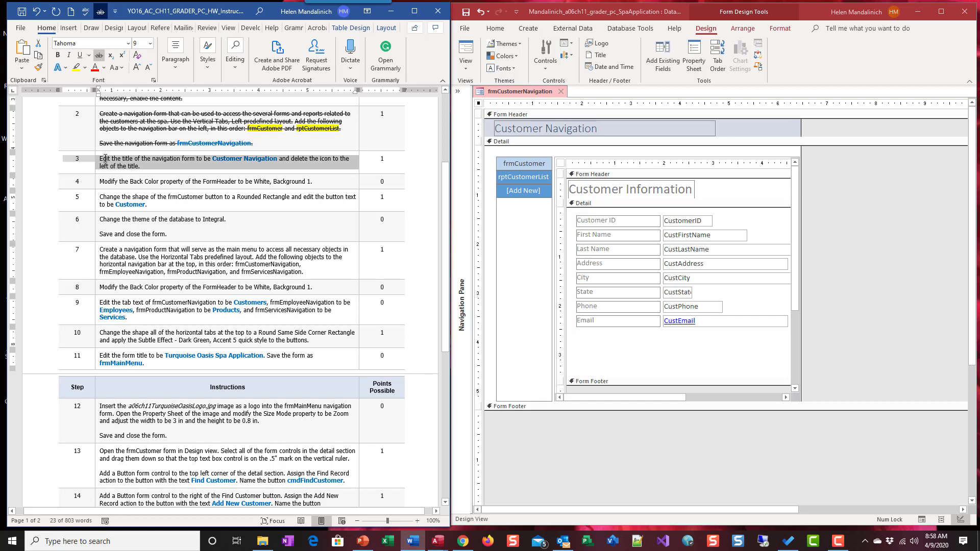
{"action": "left_click", "coordinate": [101, 11]}
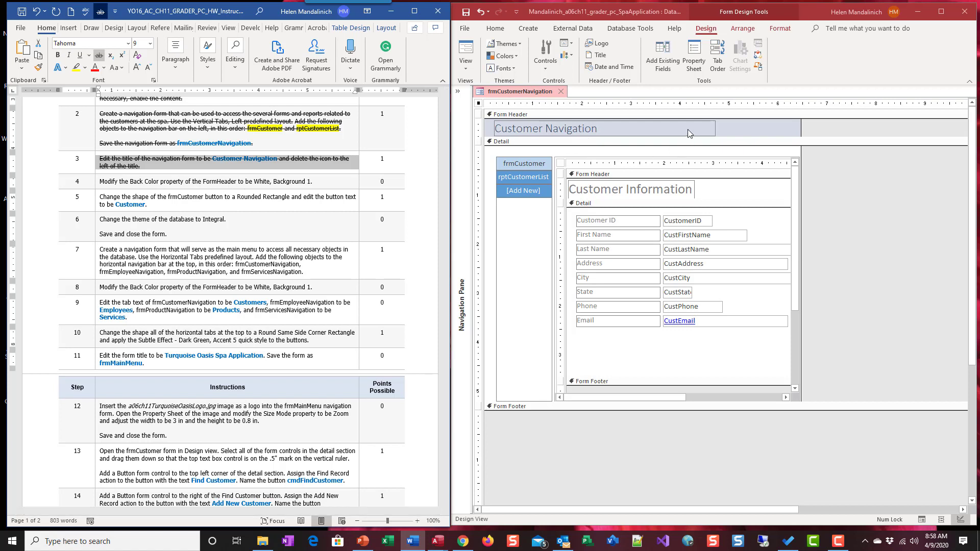
Step: Set the FormHeader Back Color to Background 1 (white), then select step 4's text
{"action": "left_click", "coordinate": [648, 114]}
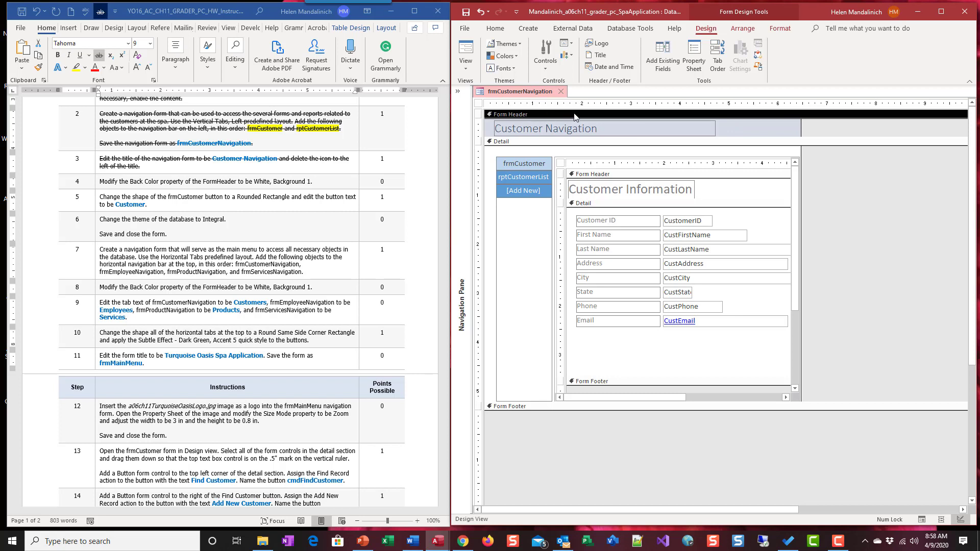
{"action": "left_click", "coordinate": [693, 57]}
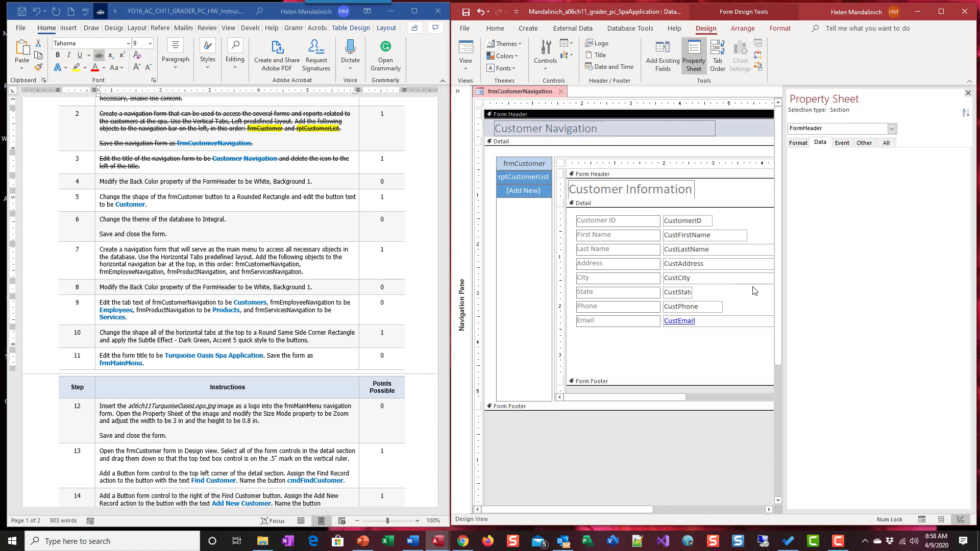
{"action": "left_click", "coordinate": [798, 144]}
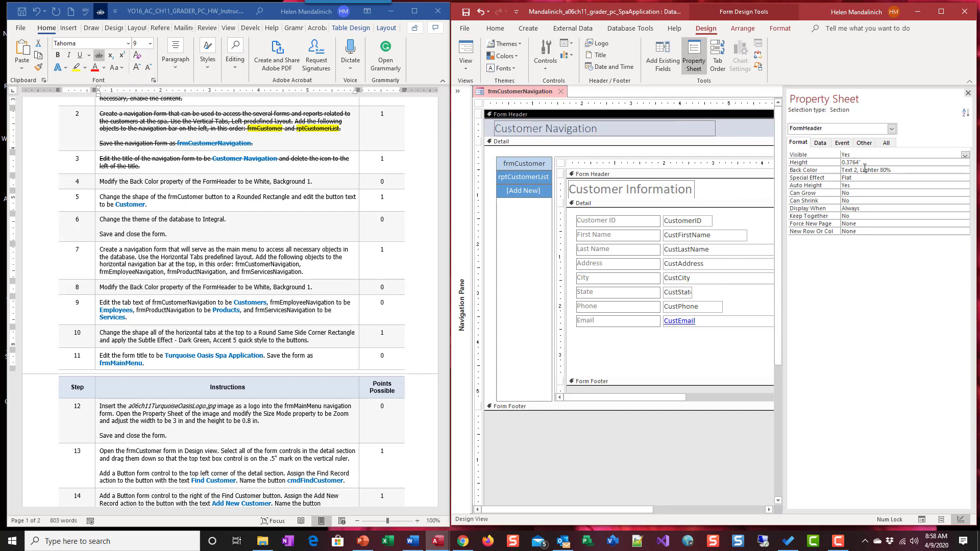
{"action": "left_click", "coordinate": [900, 169]}
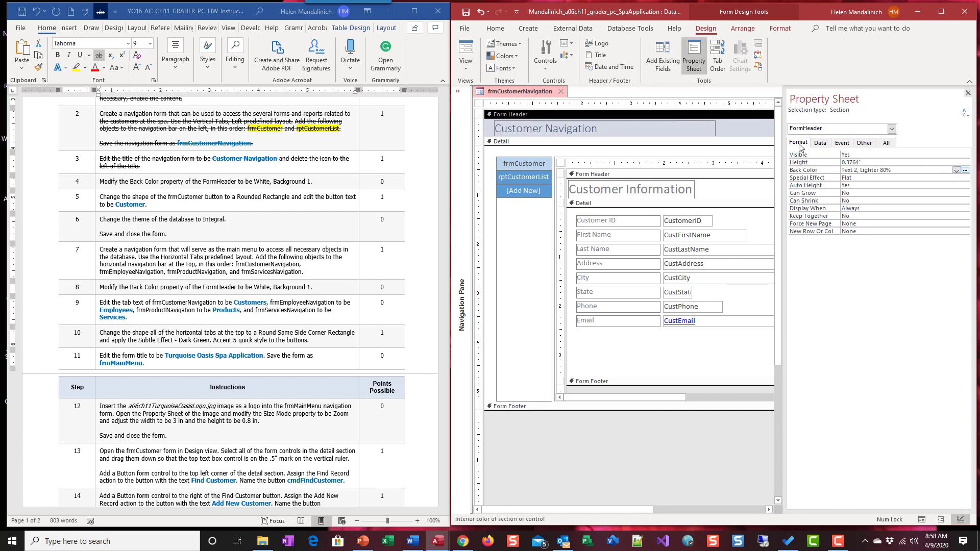
{"action": "left_click", "coordinate": [965, 170]}
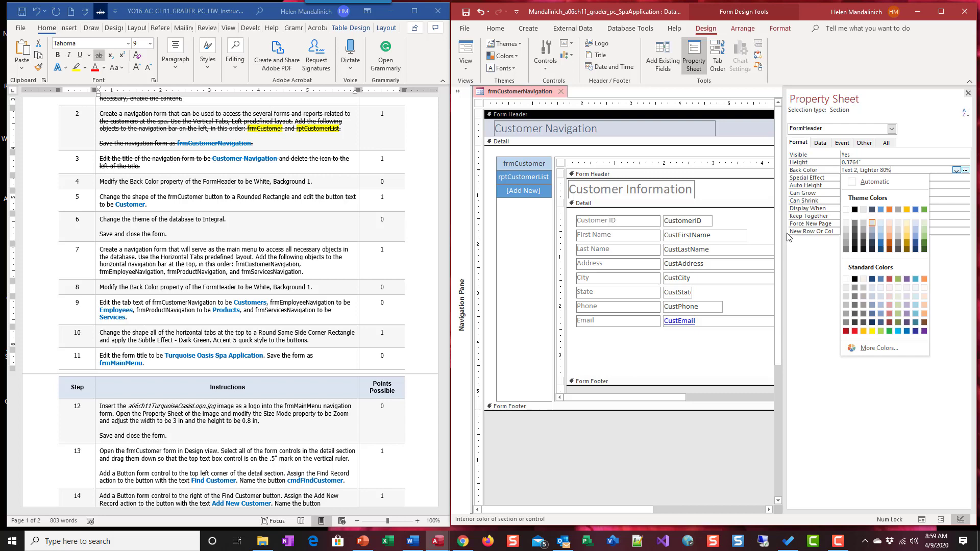
{"action": "left_click", "coordinate": [845, 210]}
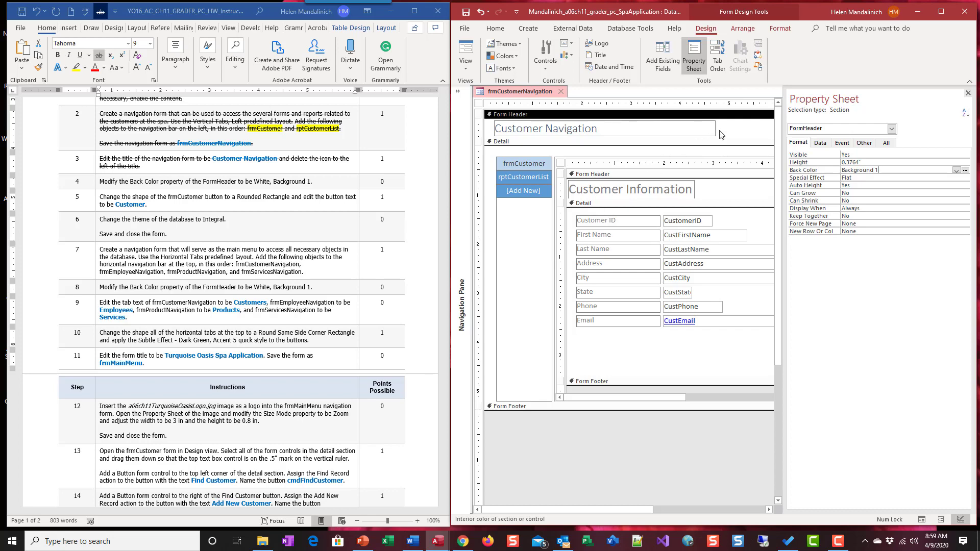
{"action": "left_click", "coordinate": [318, 177]}
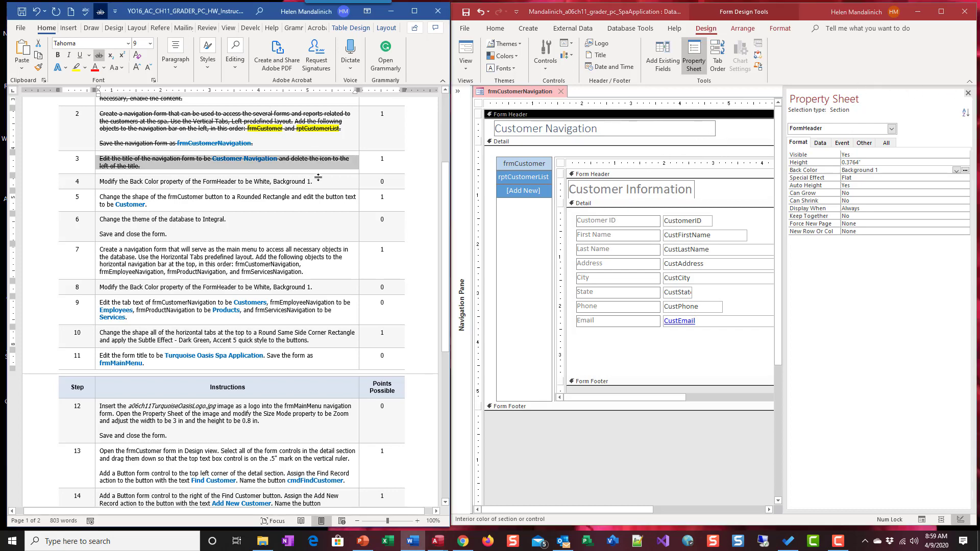
{"action": "left_click_drag", "start_coordinate": [295, 182], "coordinate": [99, 182]}
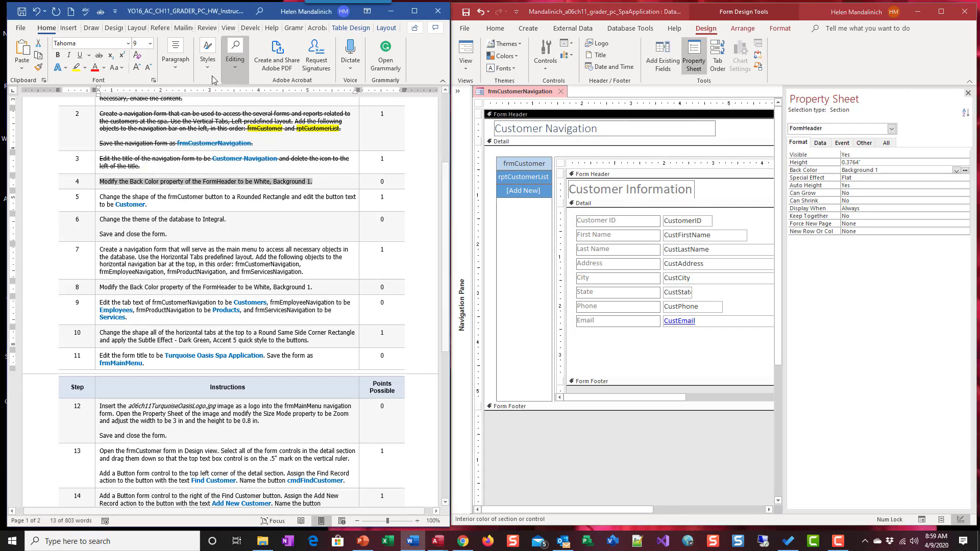
Step: Strike through step 4 and give the frmCustomer navigation button a Rounded Rectangle shape
{"action": "left_click", "coordinate": [99, 55]}
{"action": "scroll", "coordinate": [166, 186], "scroll_direction": "down", "scroll_amount": 1}
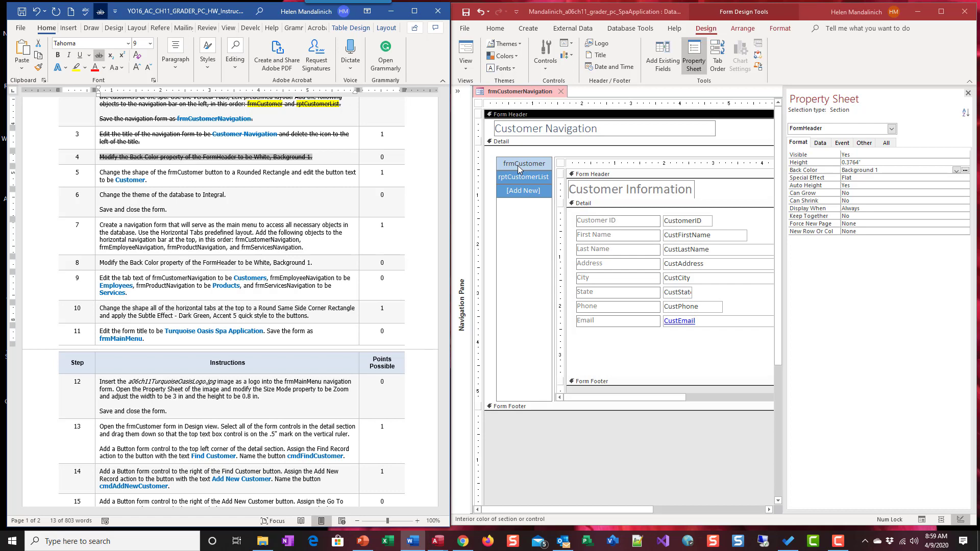
{"action": "left_click", "coordinate": [517, 166]}
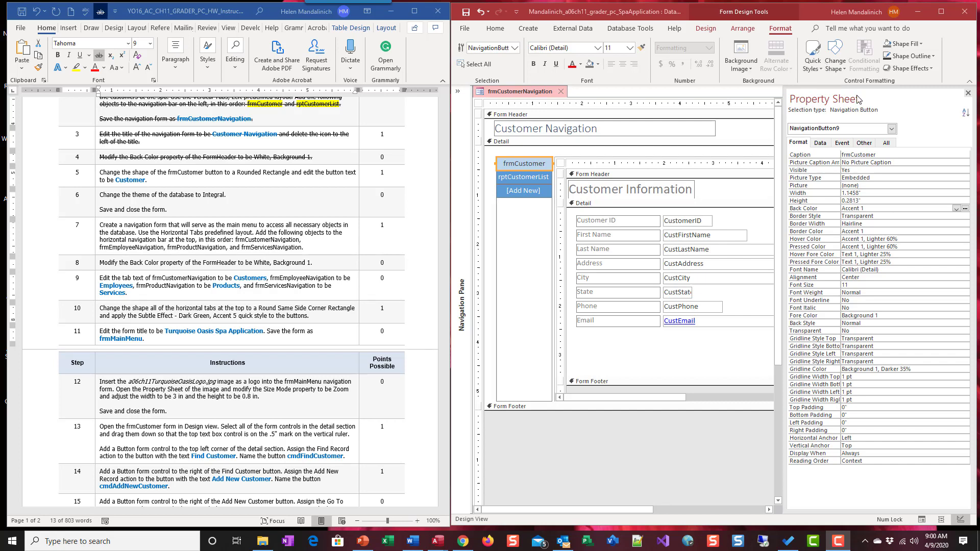
{"action": "left_click", "coordinate": [841, 69]}
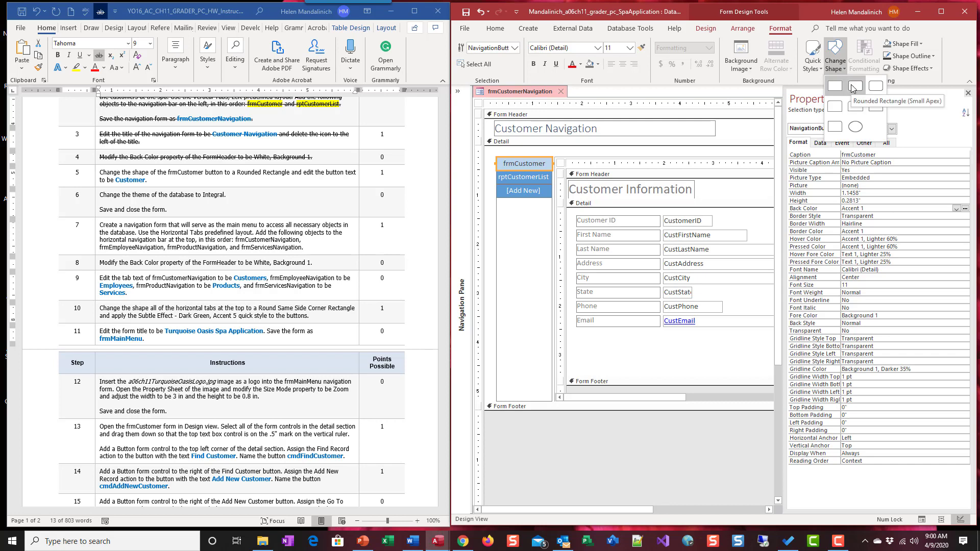
{"action": "left_click", "coordinate": [854, 86]}
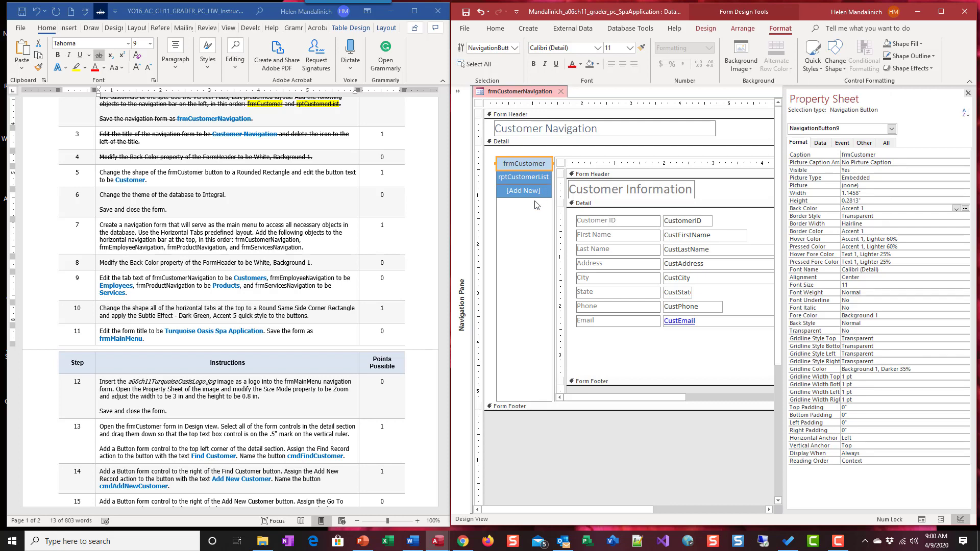
Step: Preview the navigation form in Form View with live customer records
{"action": "left_click", "coordinate": [526, 231]}
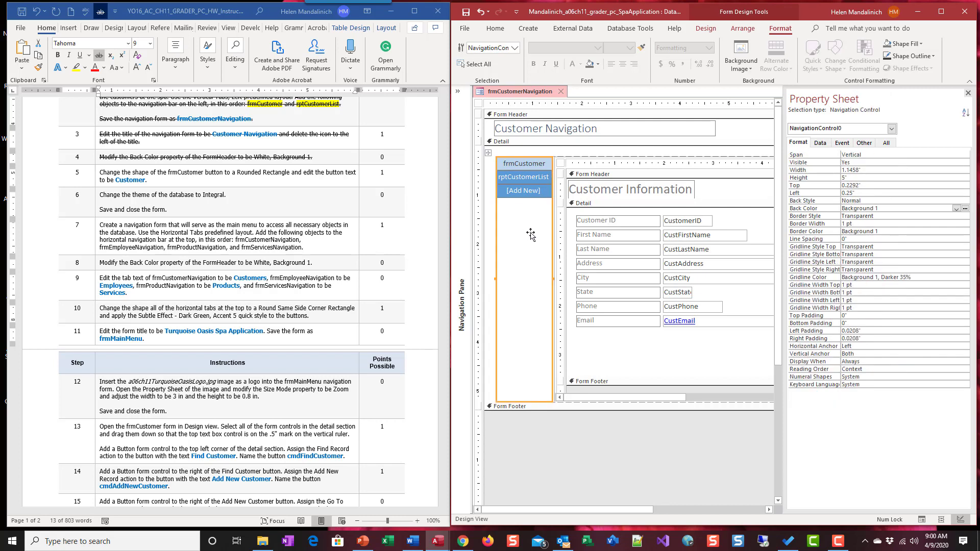
{"action": "left_click", "coordinate": [589, 151]}
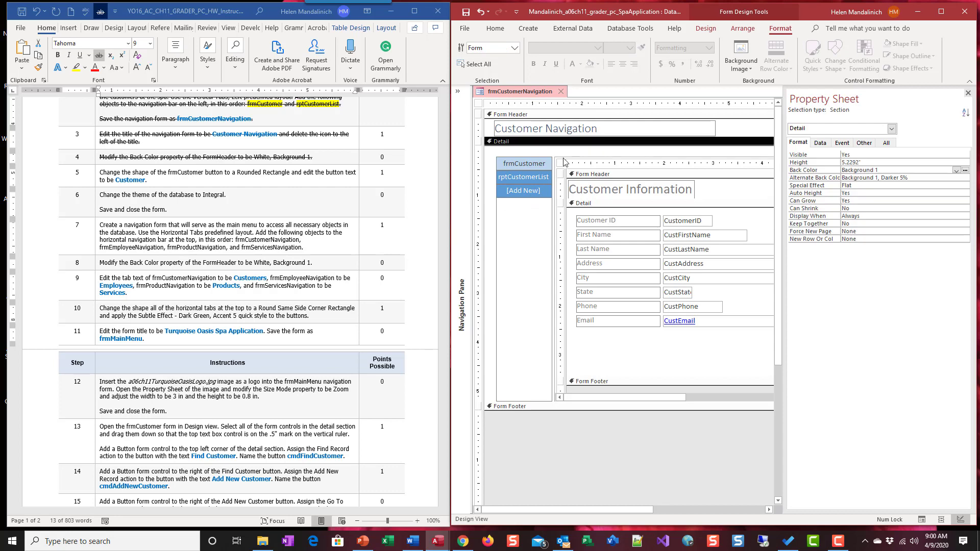
{"action": "left_click", "coordinate": [535, 163]}
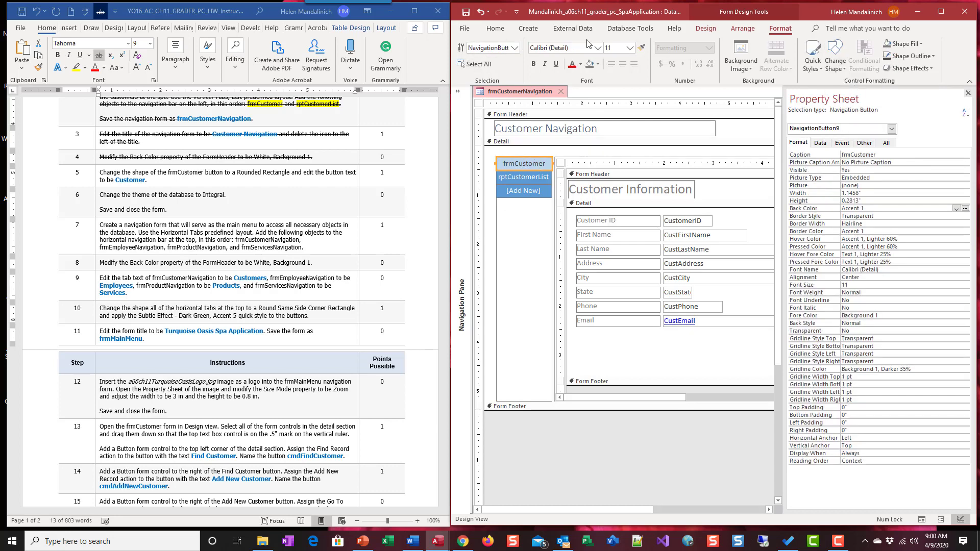
{"action": "left_click", "coordinate": [705, 28]}
{"action": "left_click", "coordinate": [466, 48]}
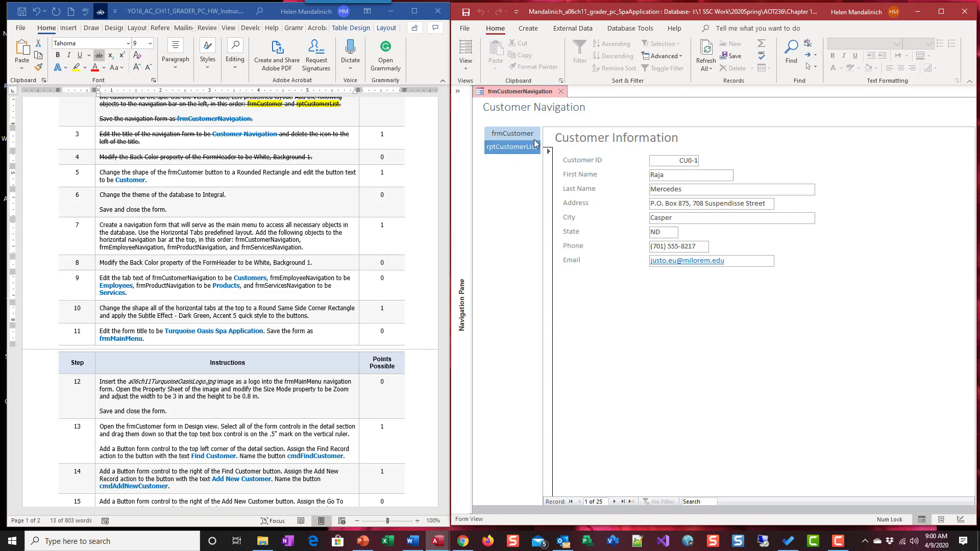
Step: Back in Design View, change the frmCustomer button's caption to Customer
{"action": "left_click", "coordinate": [465, 71]}
{"action": "left_click", "coordinate": [502, 138]}
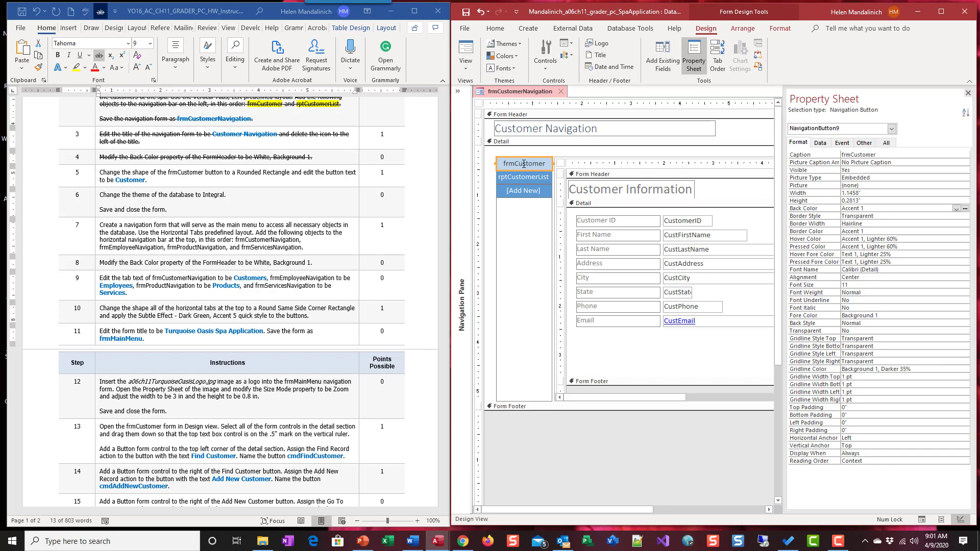
{"action": "left_click", "coordinate": [829, 156]}
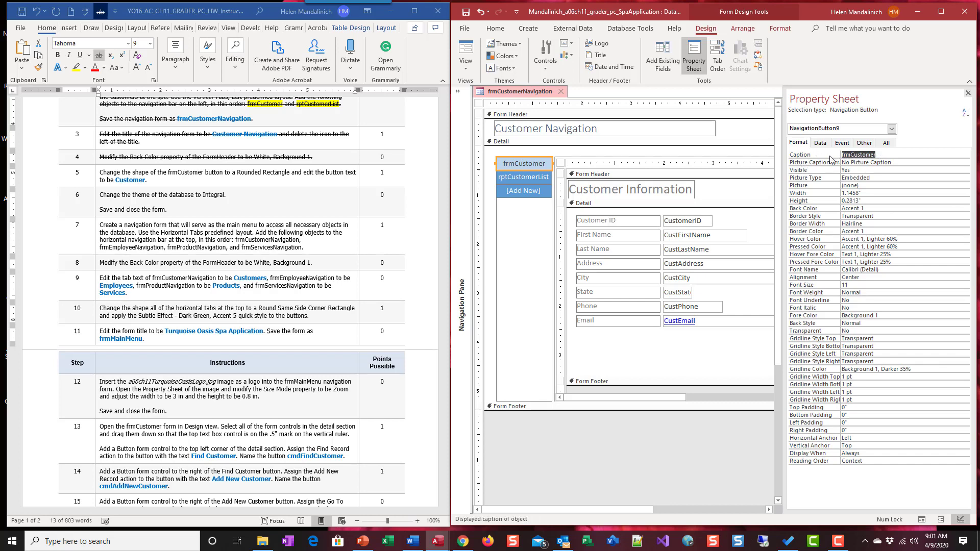
{"action": "type", "text": "C"}
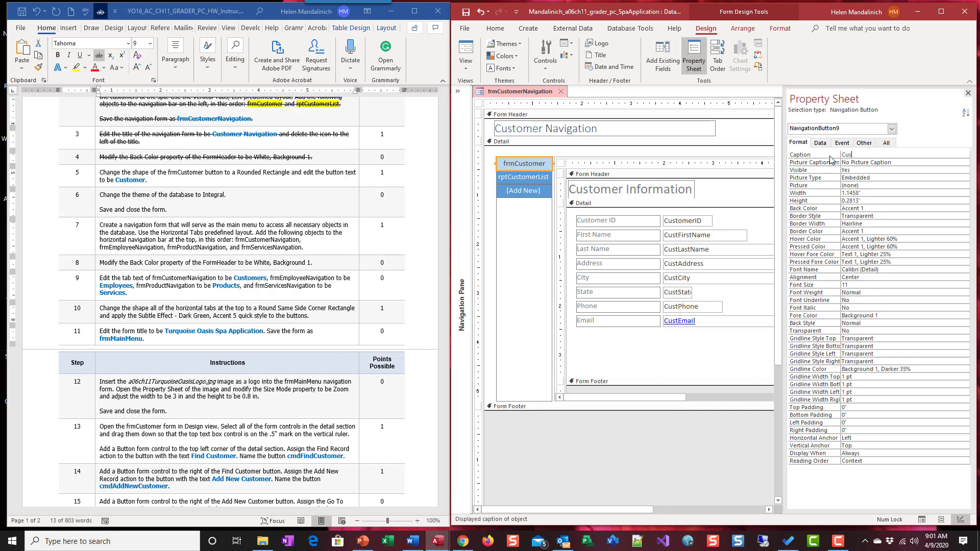
{"action": "left_click", "coordinate": [914, 193]}
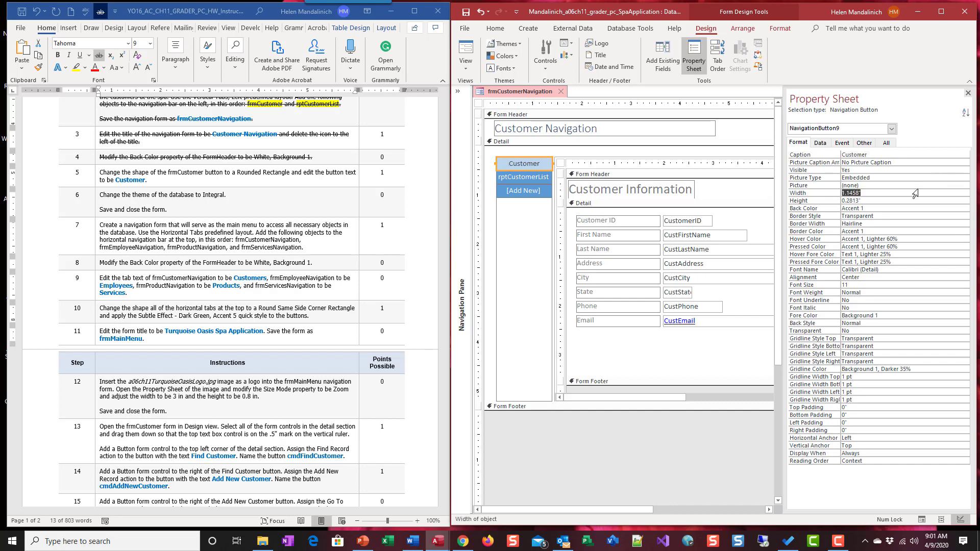
Step: Strike through the step 5 instruction paragraph in the Word document
{"action": "left_click", "coordinate": [144, 180]}
{"action": "triple_click", "coordinate": [145, 180]}
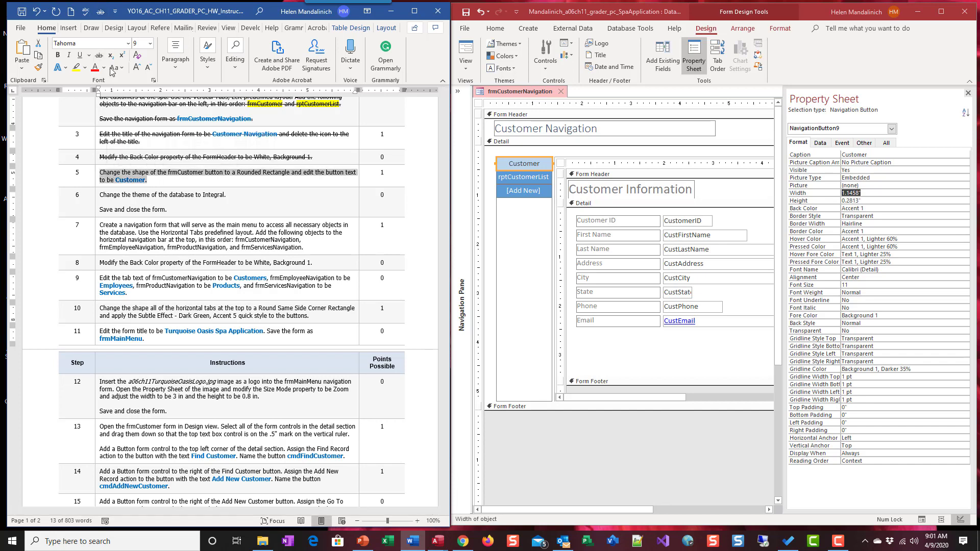
{"action": "left_click", "coordinate": [99, 55]}
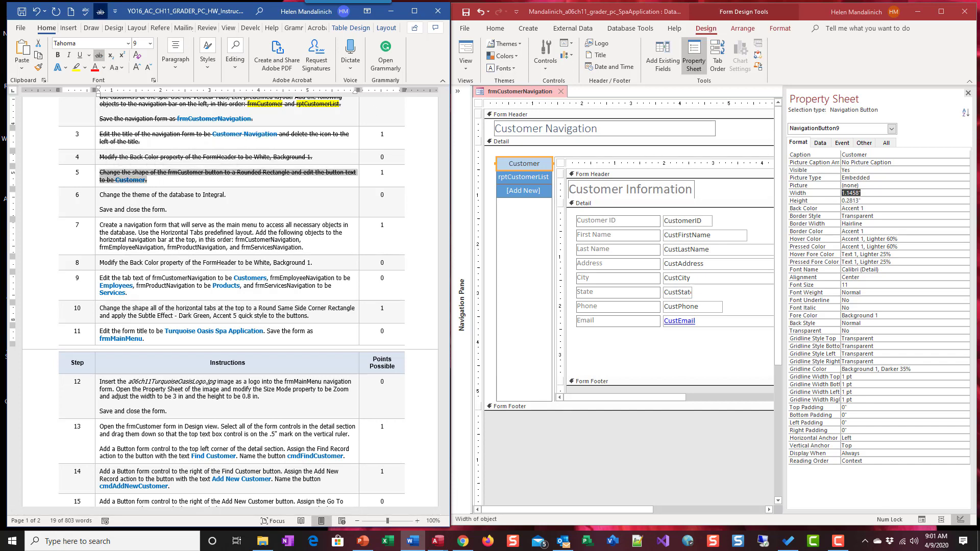
{"action": "key", "text": "F10"}
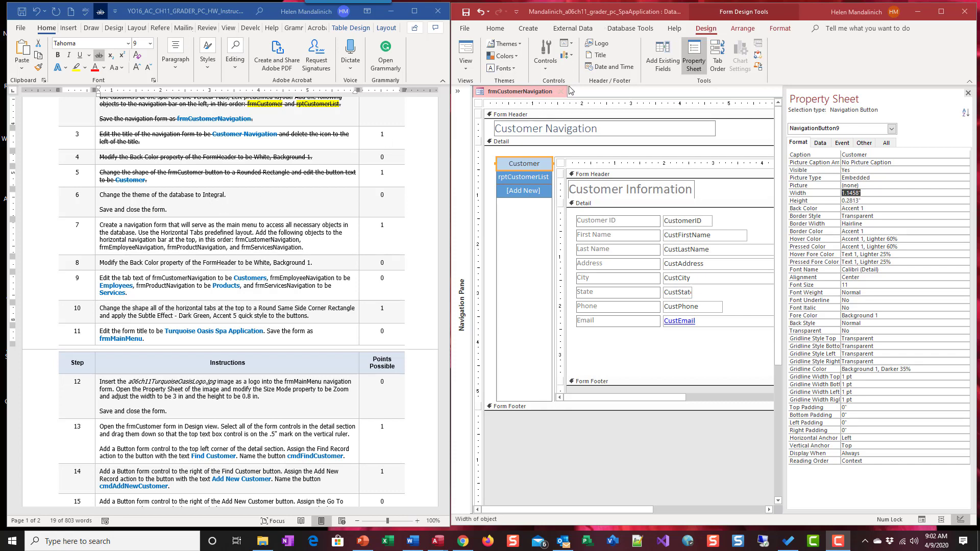
Step: Apply the Integral theme, then save and close frmCustomerNavigation
{"action": "left_click", "coordinate": [782, 30]}
{"action": "left_click", "coordinate": [709, 29]}
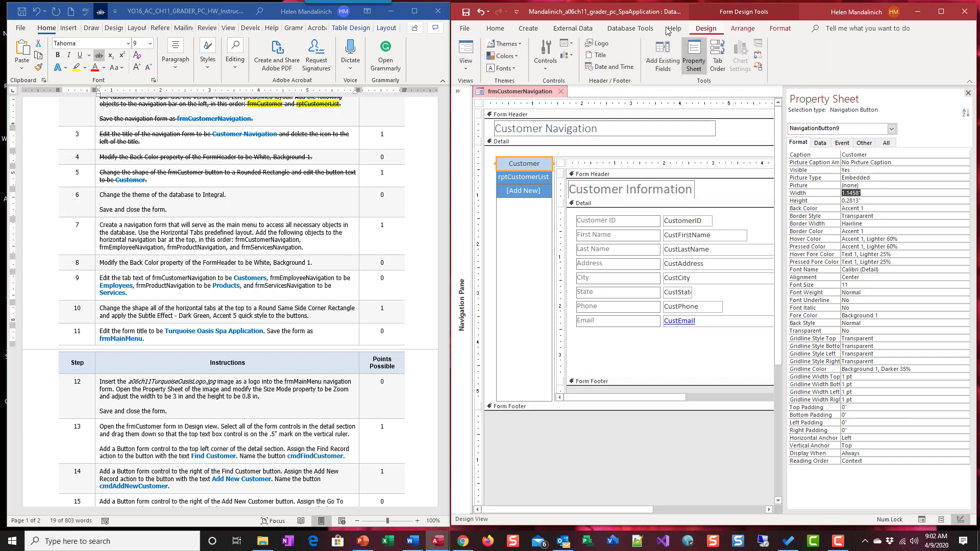
{"action": "left_click", "coordinate": [516, 46]}
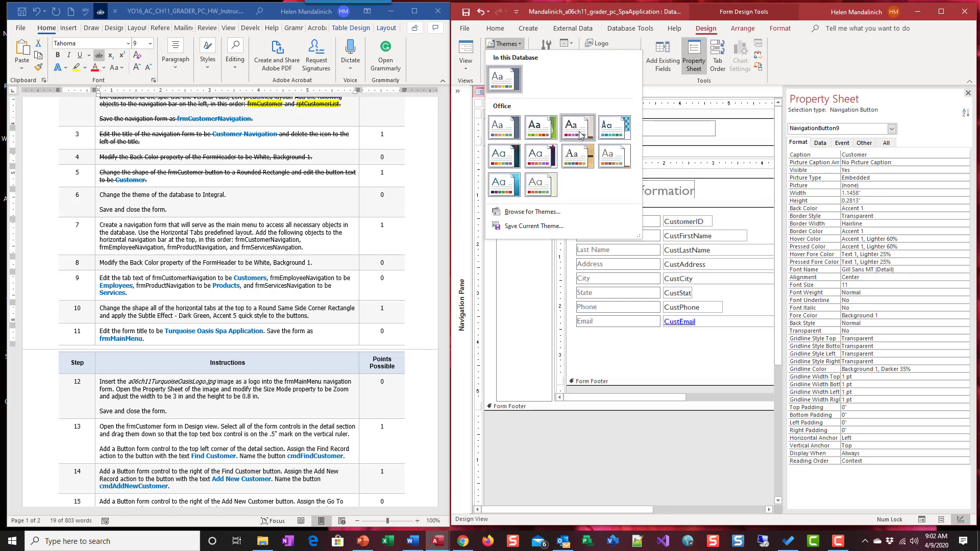
{"action": "left_click", "coordinate": [611, 132]}
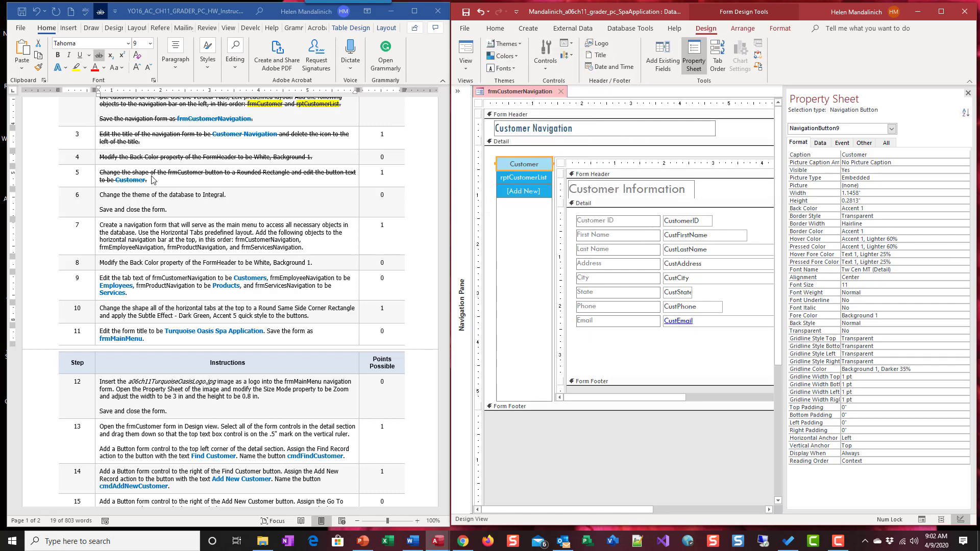
{"action": "left_click", "coordinate": [465, 16]}
{"action": "left_click", "coordinate": [562, 91]}
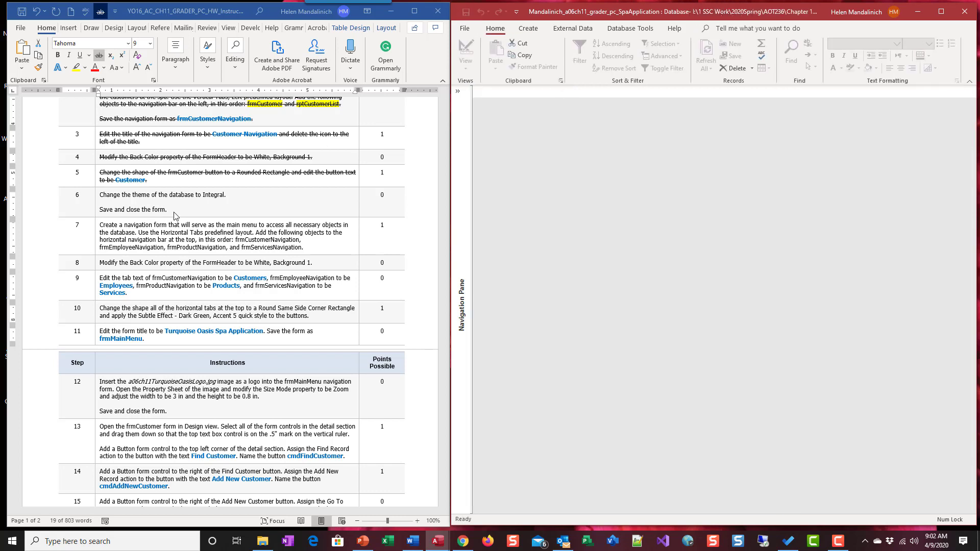
Step: Strike through the step 6 lines about theme, save and close, then scroll further down
{"action": "left_click", "coordinate": [184, 212]}
{"action": "left_click_drag", "start_coordinate": [184, 212], "coordinate": [99, 194]}
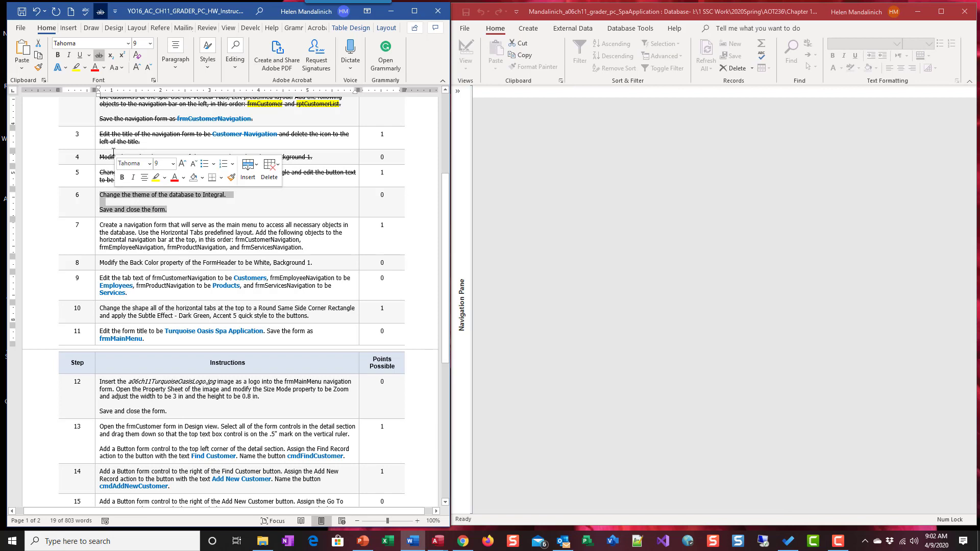
{"action": "left_click", "coordinate": [99, 56]}
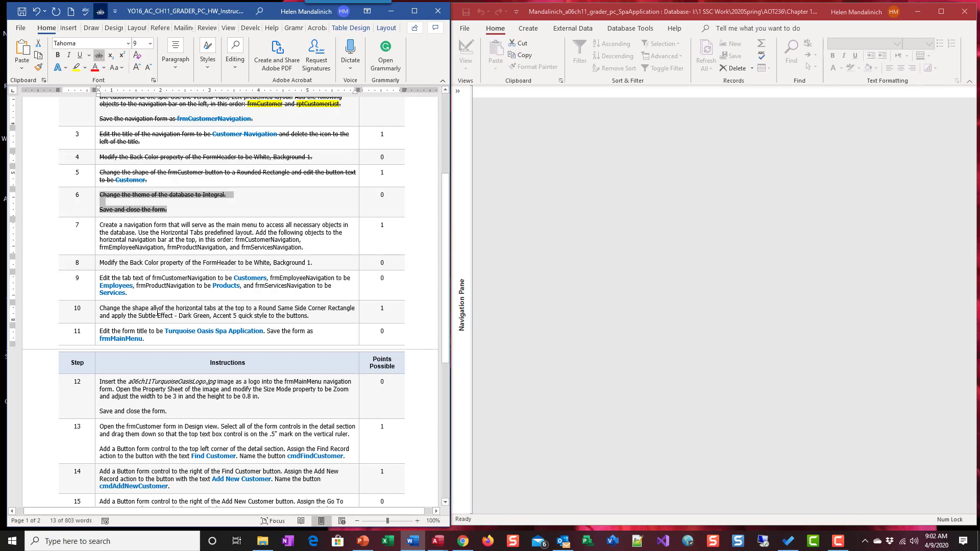
{"action": "scroll", "coordinate": [276, 306], "scroll_direction": "down", "scroll_amount": 4}
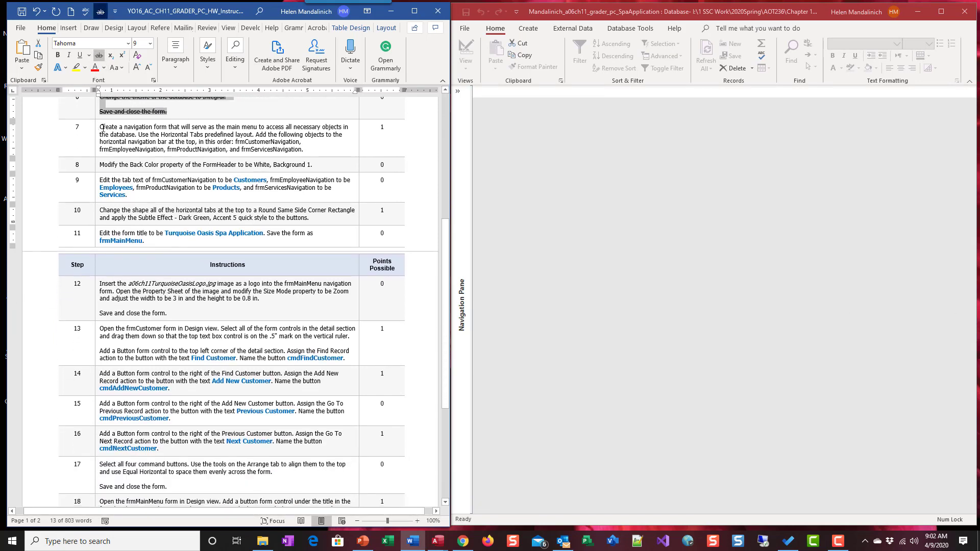